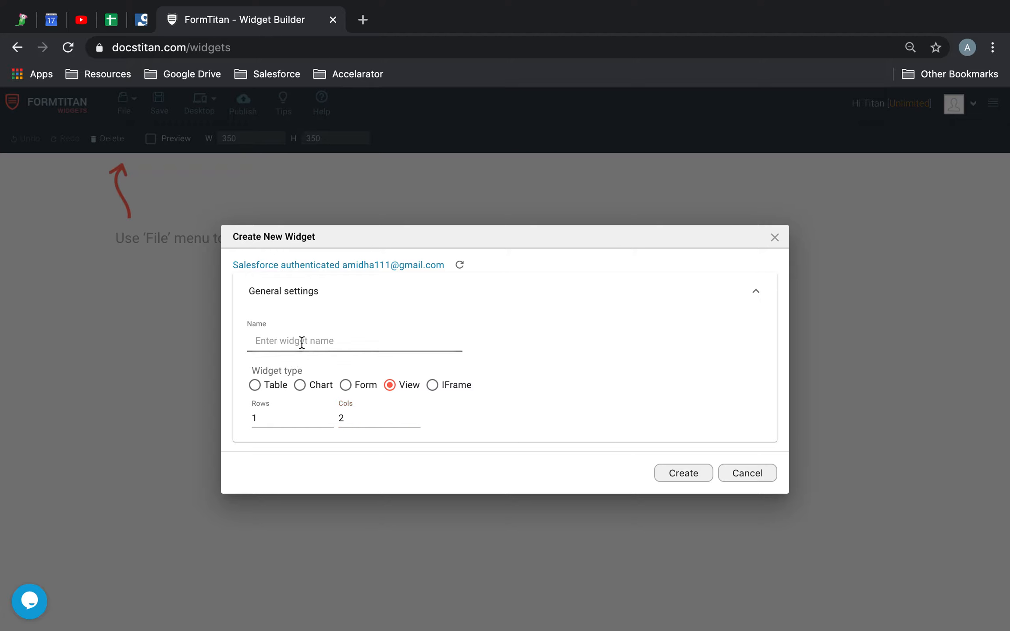
# Name the new View widget Contact and Account and create it with 1 row and 2 columns.
pyautogui.write('Contact and Account')
pyautogui.click(669, 472)
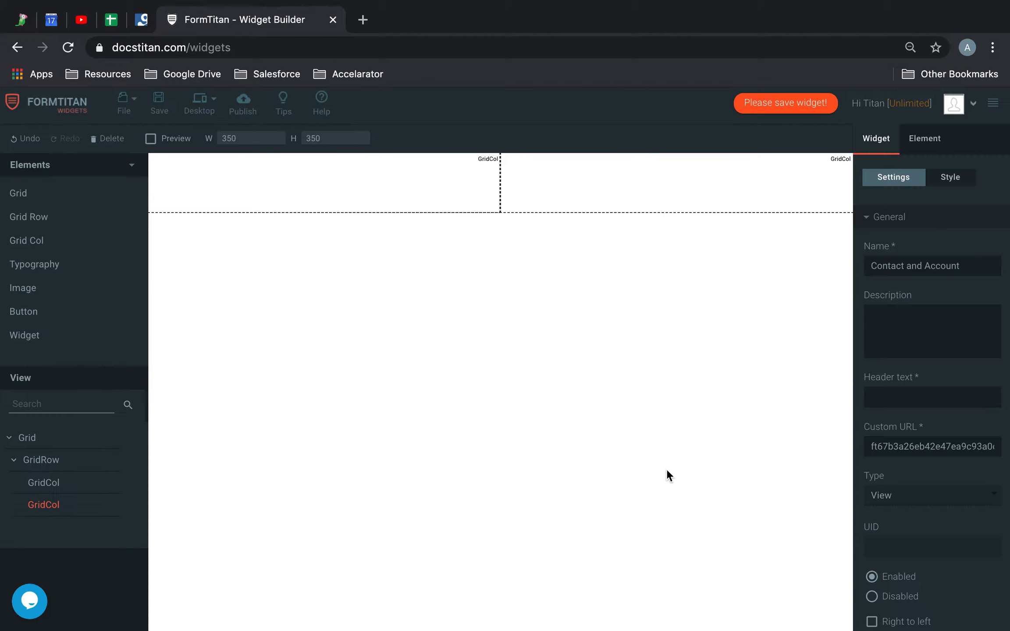
# Add the existing Create Contact widget from My Widget to the first grid column.
pyautogui.click(441, 200)
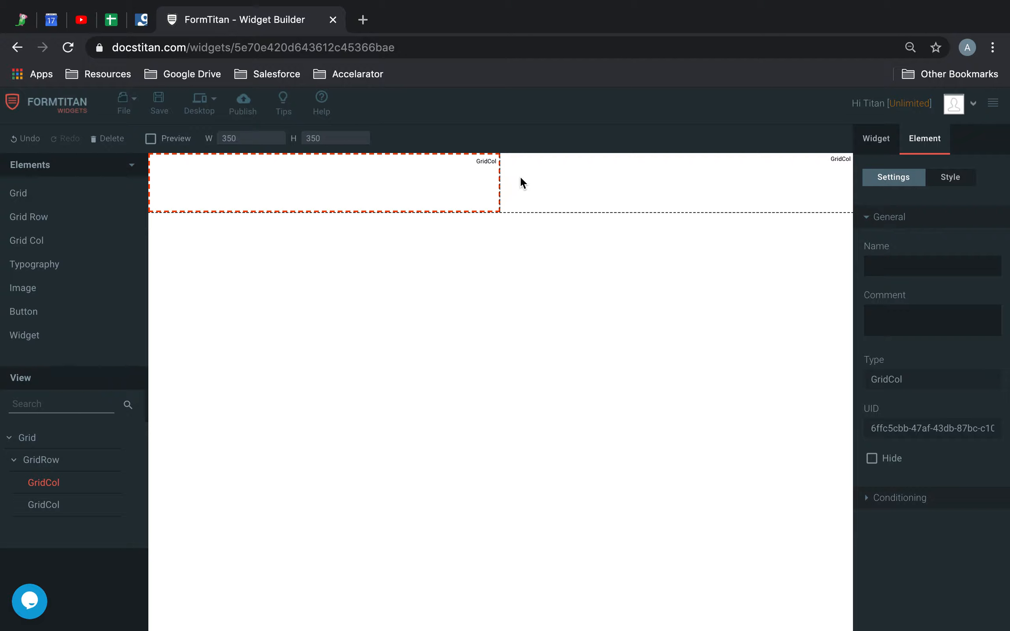
pyautogui.rightClick(334, 176)
pyautogui.moveTo(399, 195)
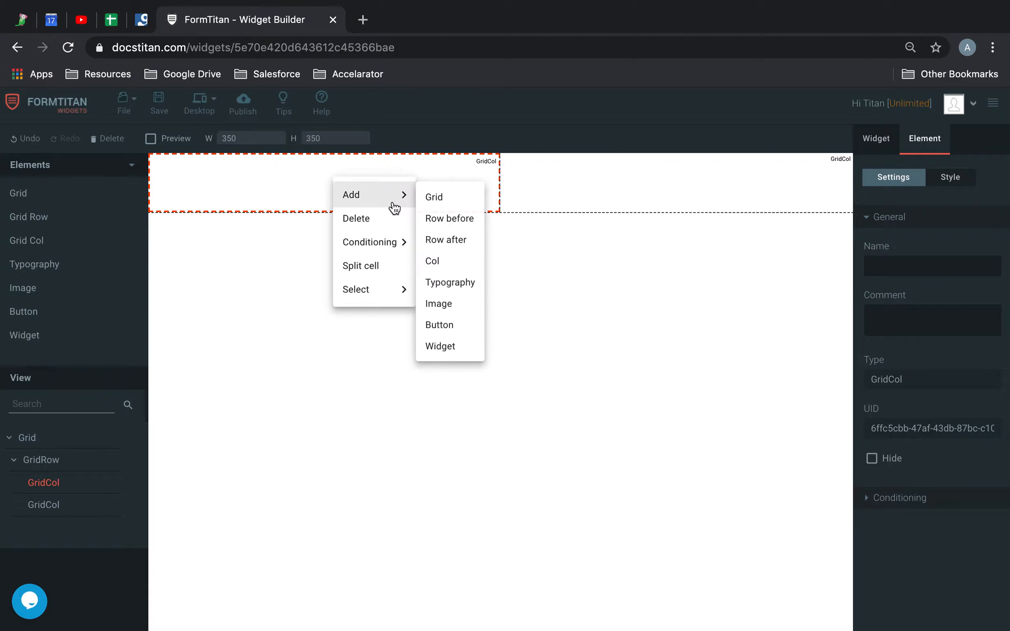
pyautogui.click(450, 346)
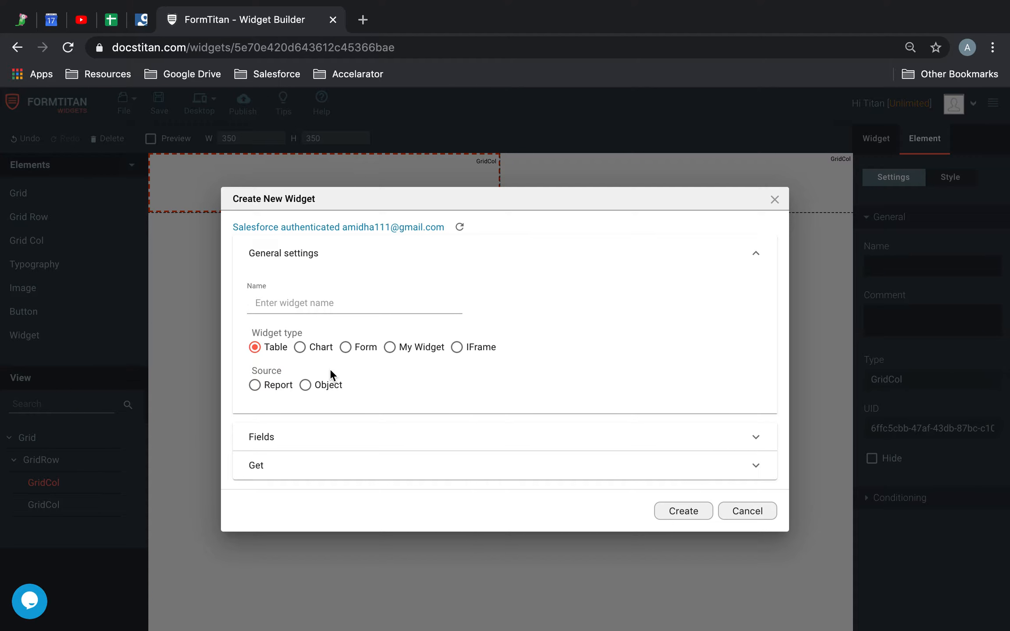
pyautogui.click(390, 348)
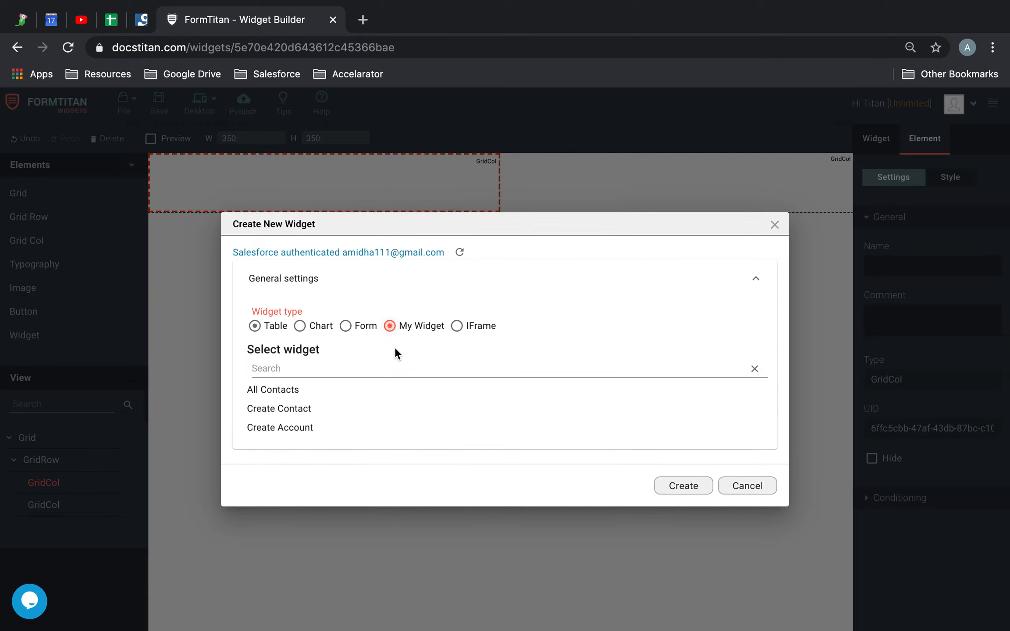
pyautogui.click(274, 410)
pyautogui.click(686, 485)
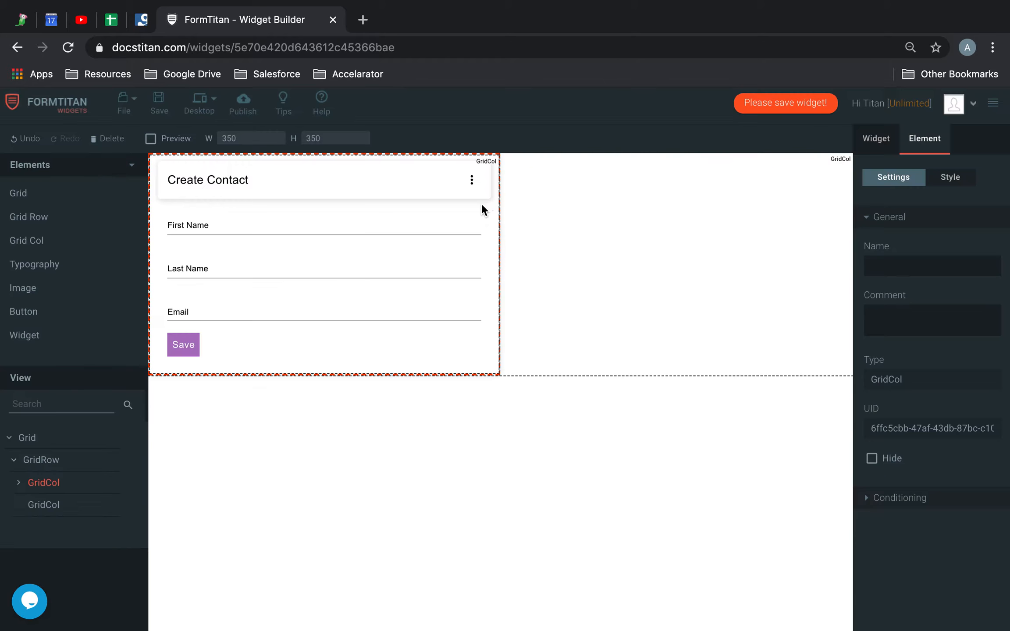
# Add the existing Create Account widget from My Widget to the second grid column.
pyautogui.rightClick(617, 207)
pyautogui.moveTo(693, 228)
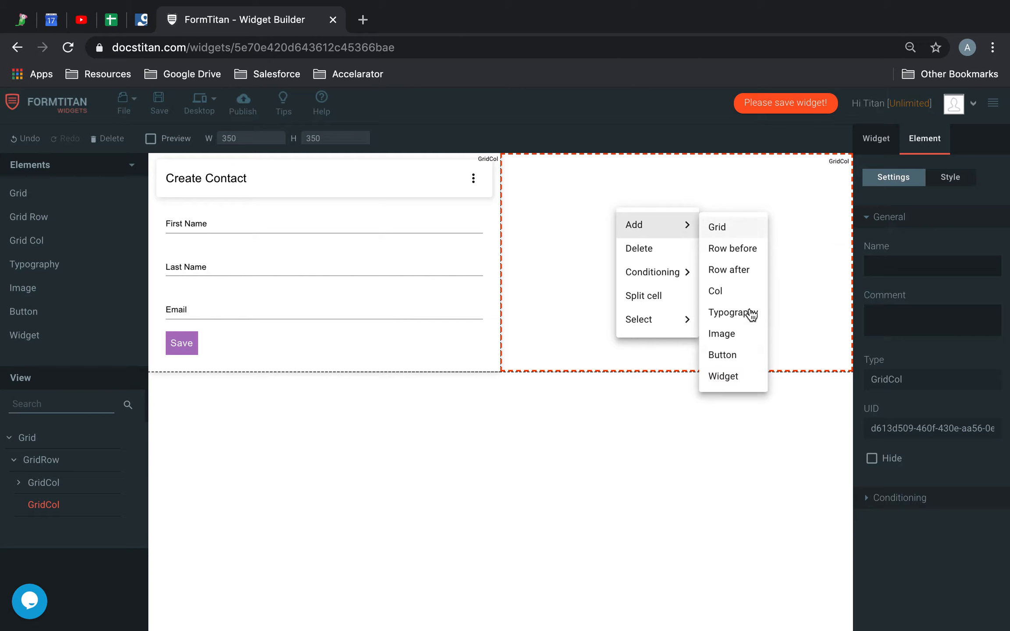
pyautogui.click(719, 377)
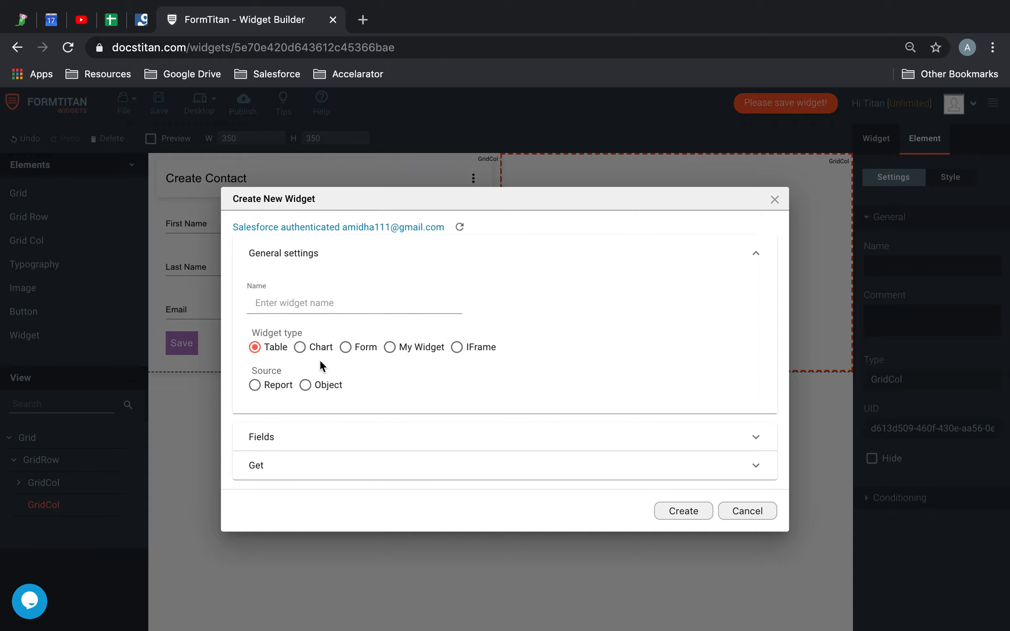
pyautogui.click(401, 347)
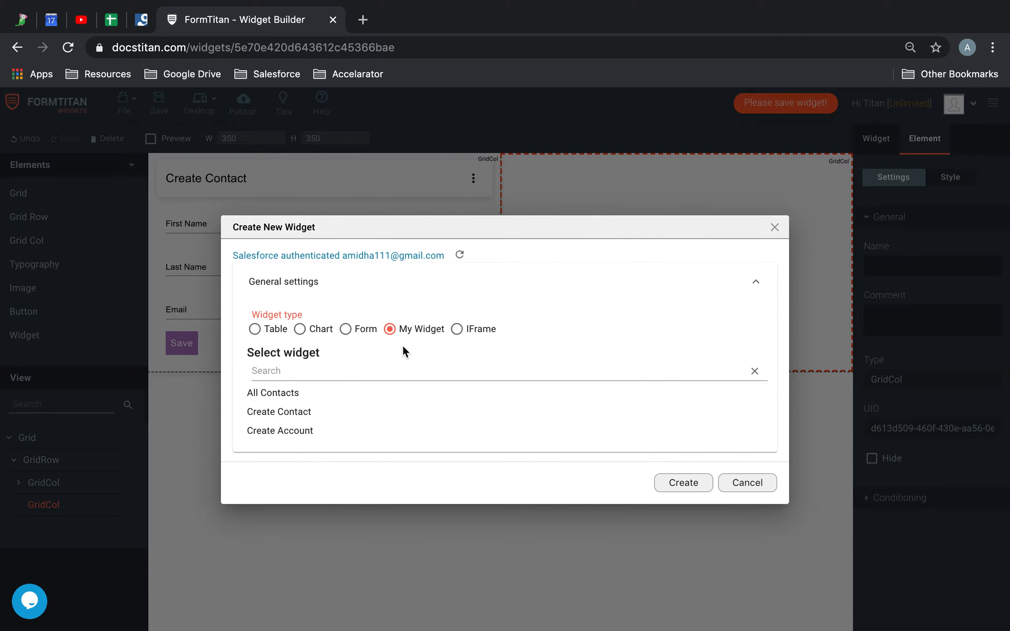
pyautogui.click(302, 433)
pyautogui.click(683, 483)
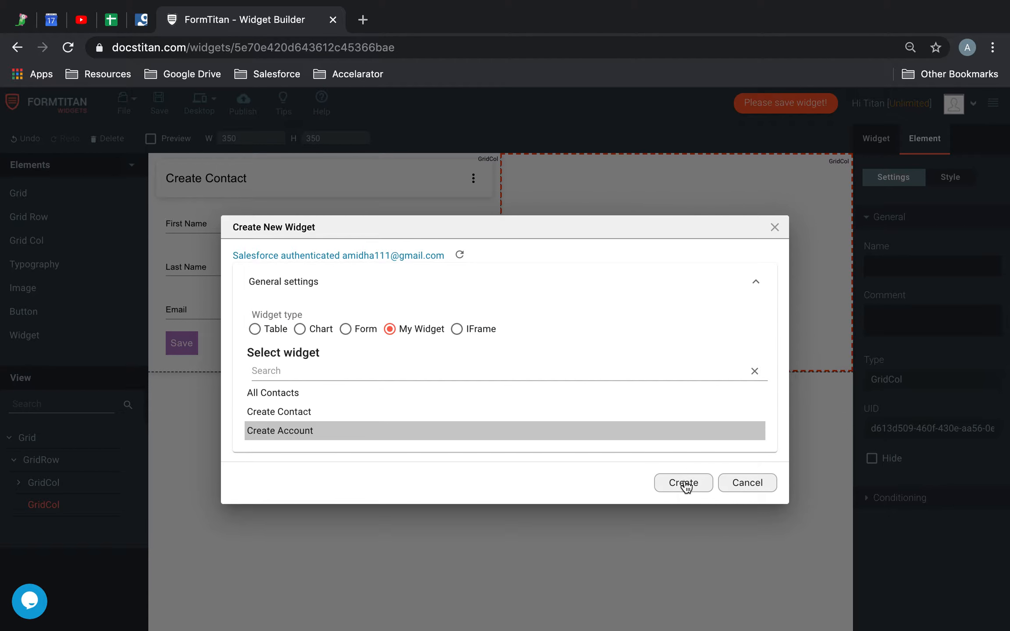
pyautogui.click(695, 447)
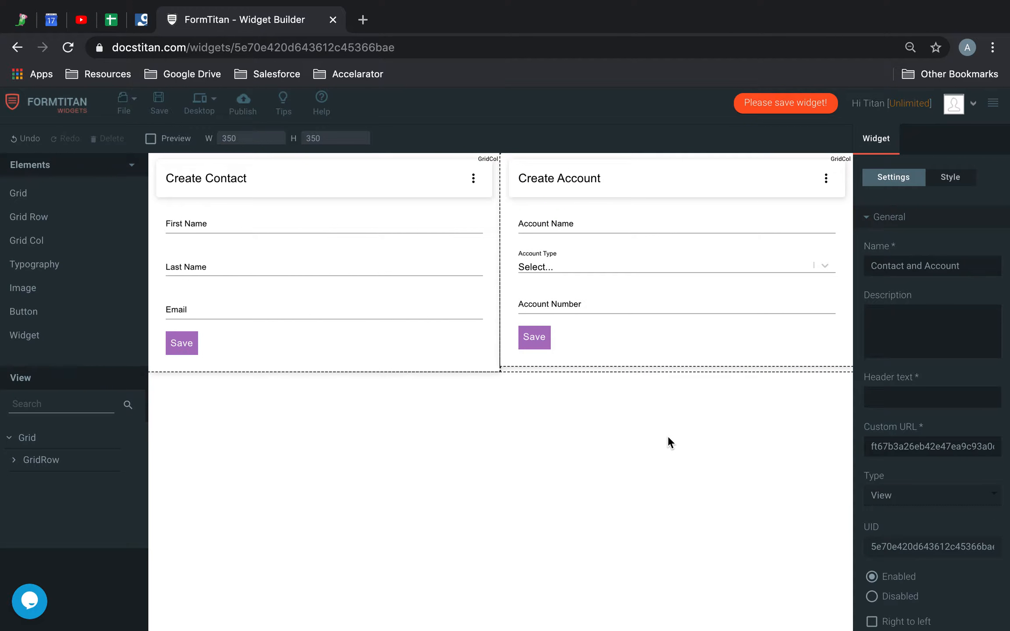
# Select the grid column that holds the Create Account form.
pyautogui.click(429, 353)
pyautogui.click(586, 338)
pyautogui.click(446, 326)
pyautogui.click(606, 318)
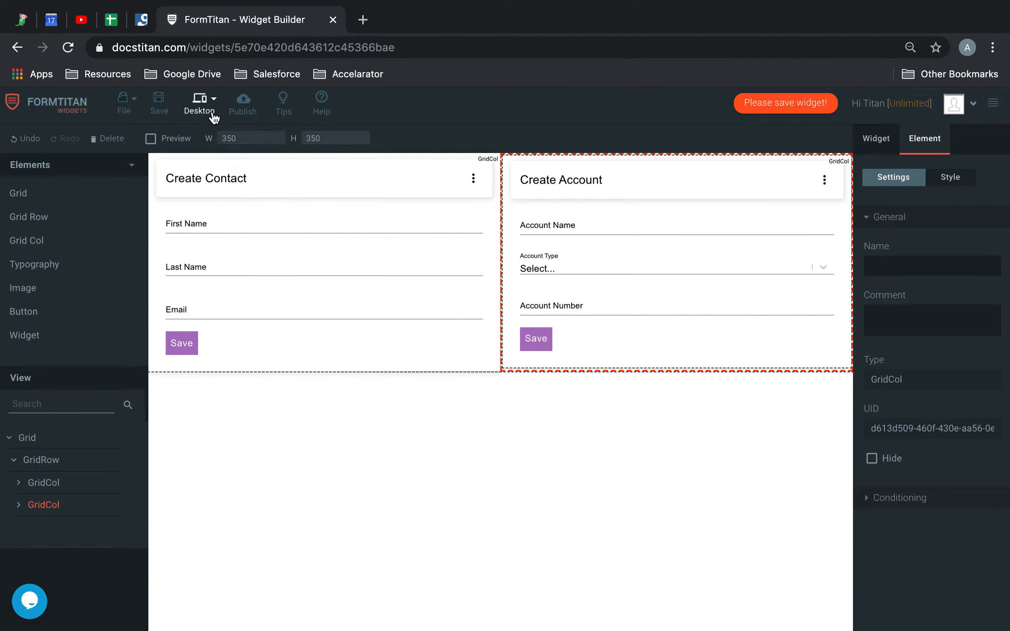
# Check the widget's layout in the Tablet, Mobile and Mini device views.
pyautogui.click(202, 106)
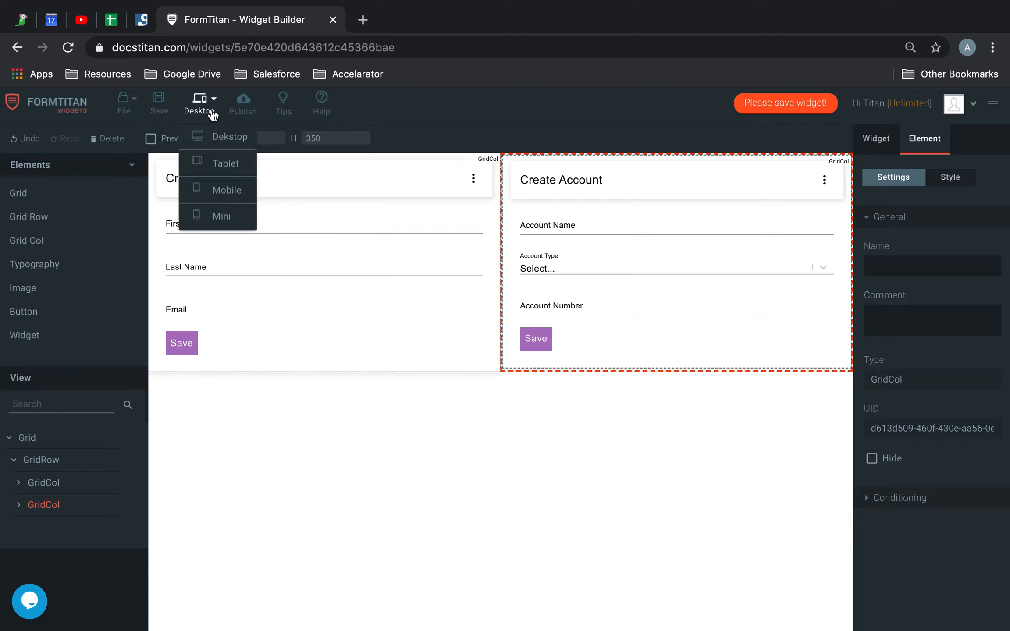
pyautogui.click(217, 162)
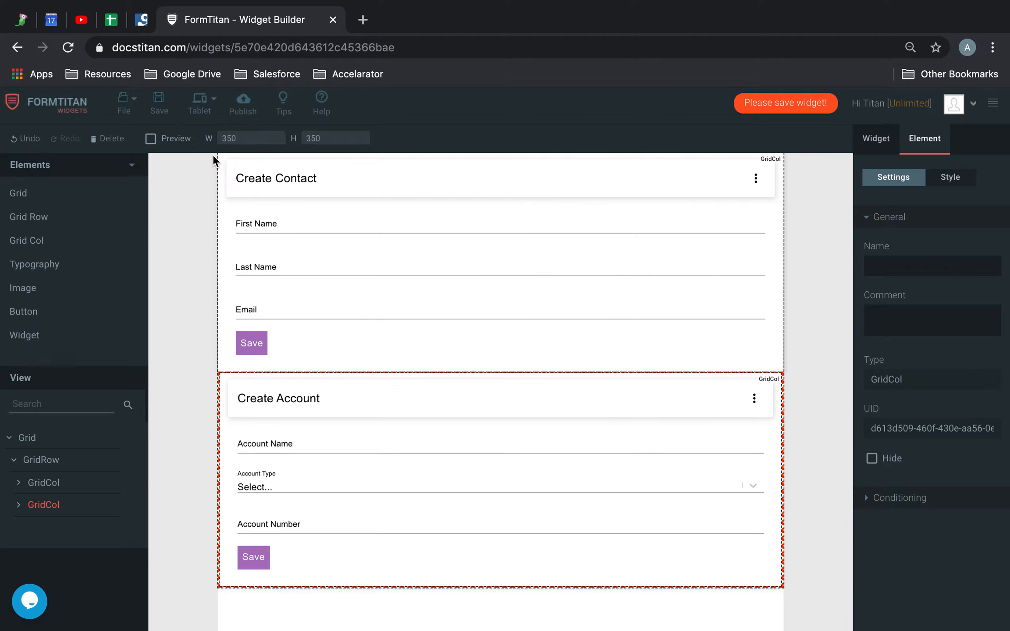
pyautogui.click(207, 109)
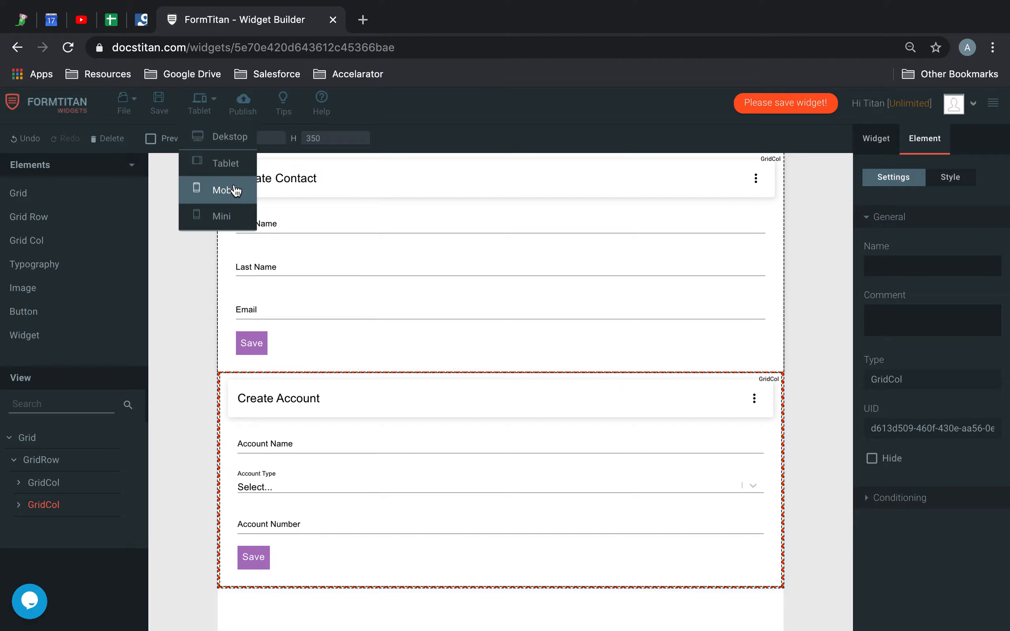
pyautogui.click(234, 184)
pyautogui.click(206, 109)
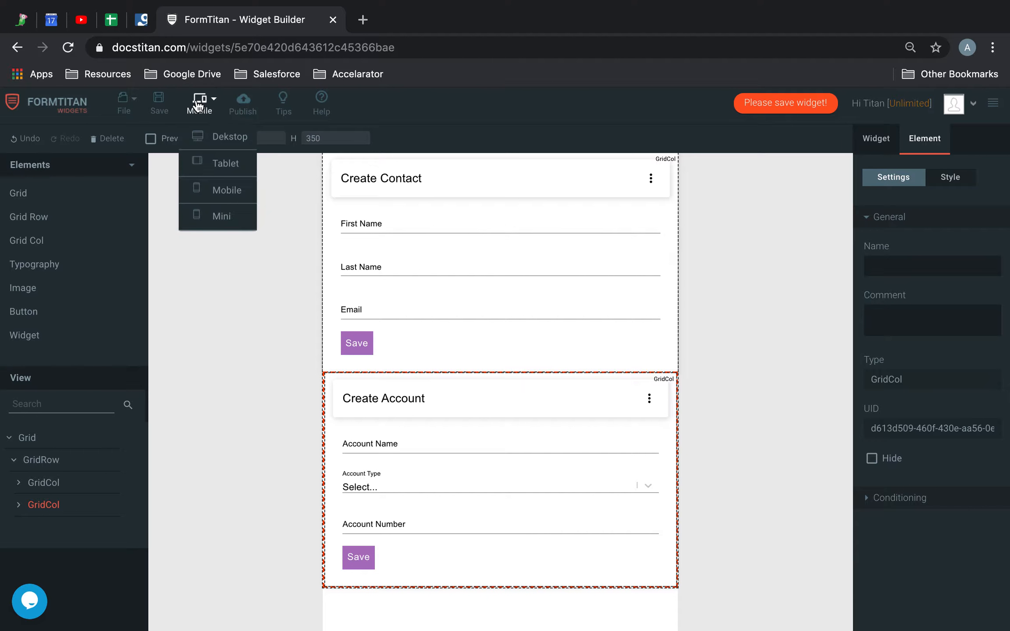
pyautogui.click(205, 219)
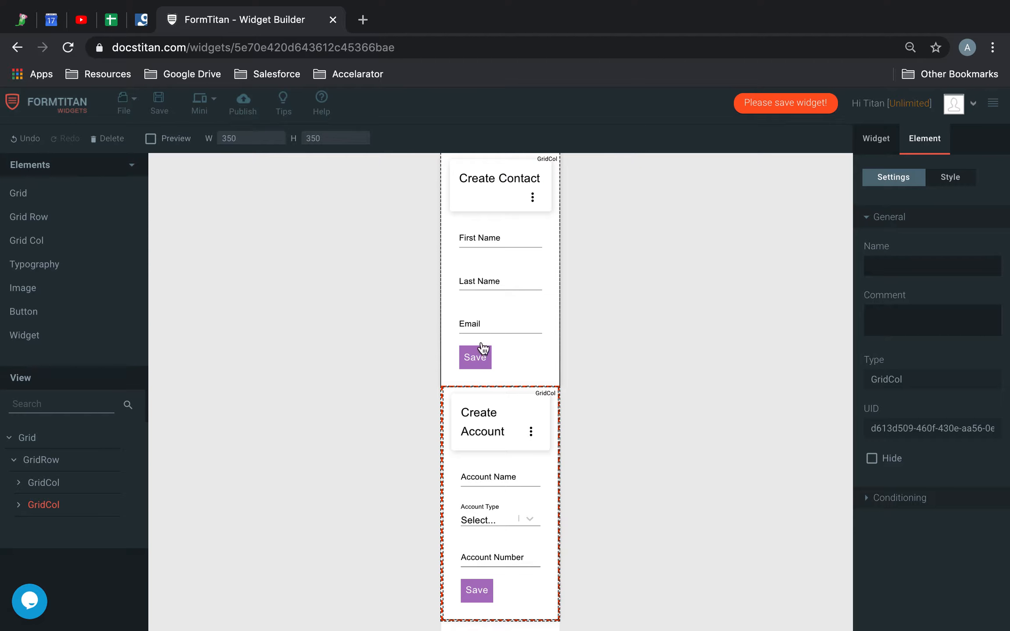
# Compare the Tablet and Mobile layouts with Preview switched on and off, leaving Preview off.
pyautogui.click(199, 103)
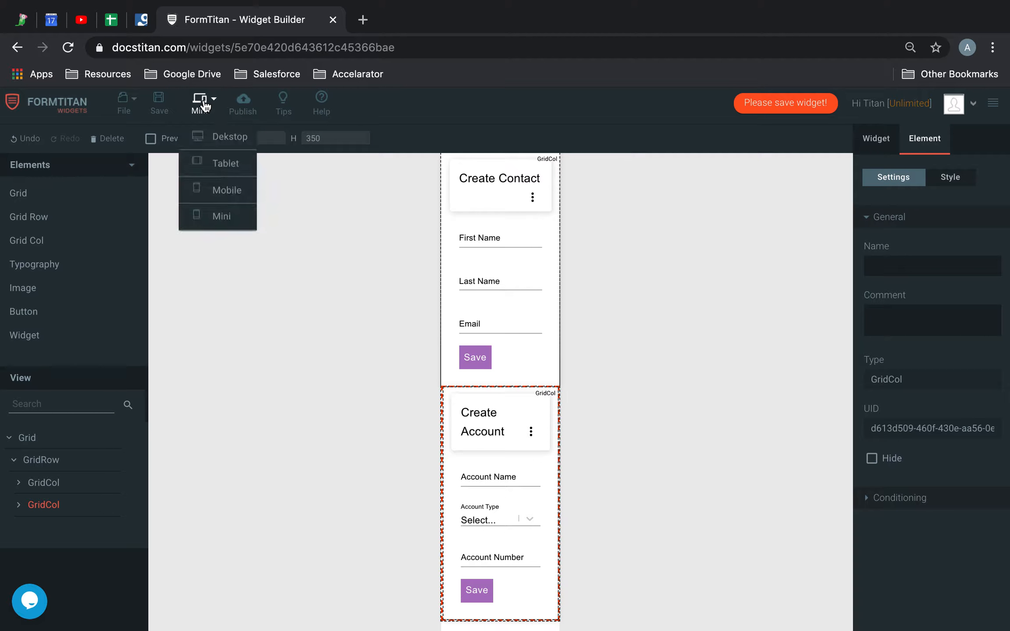
pyautogui.click(209, 164)
pyautogui.click(151, 140)
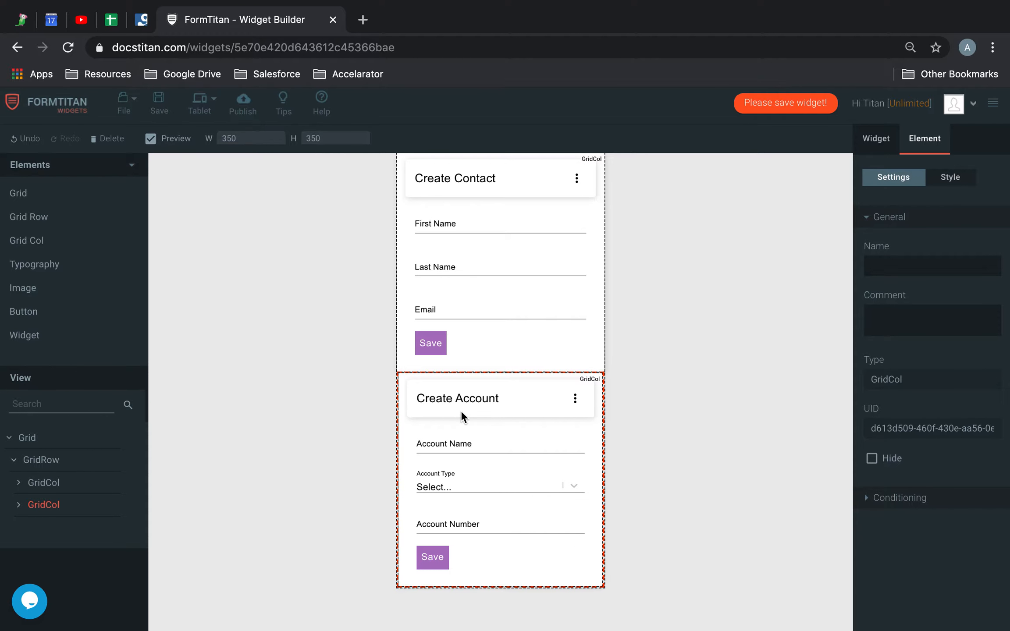
pyautogui.click(203, 100)
pyautogui.click(219, 191)
pyautogui.click(159, 141)
pyautogui.click(159, 141)
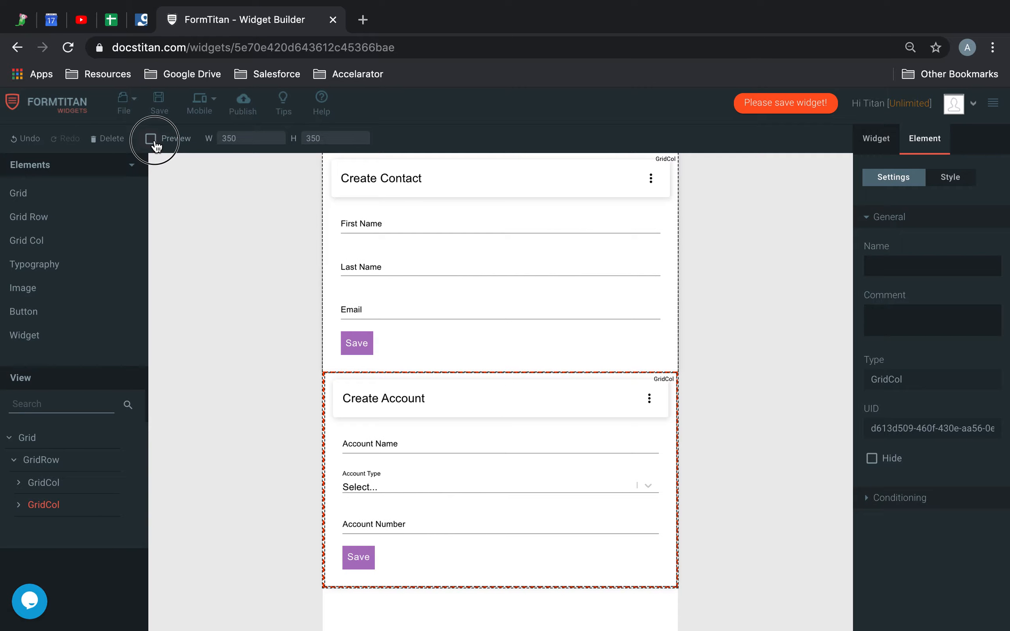
pyautogui.click(206, 113)
pyautogui.click(150, 139)
# Return to the Tablet view and open the FlexBox style settings of the Create Account column.
pyautogui.click(210, 101)
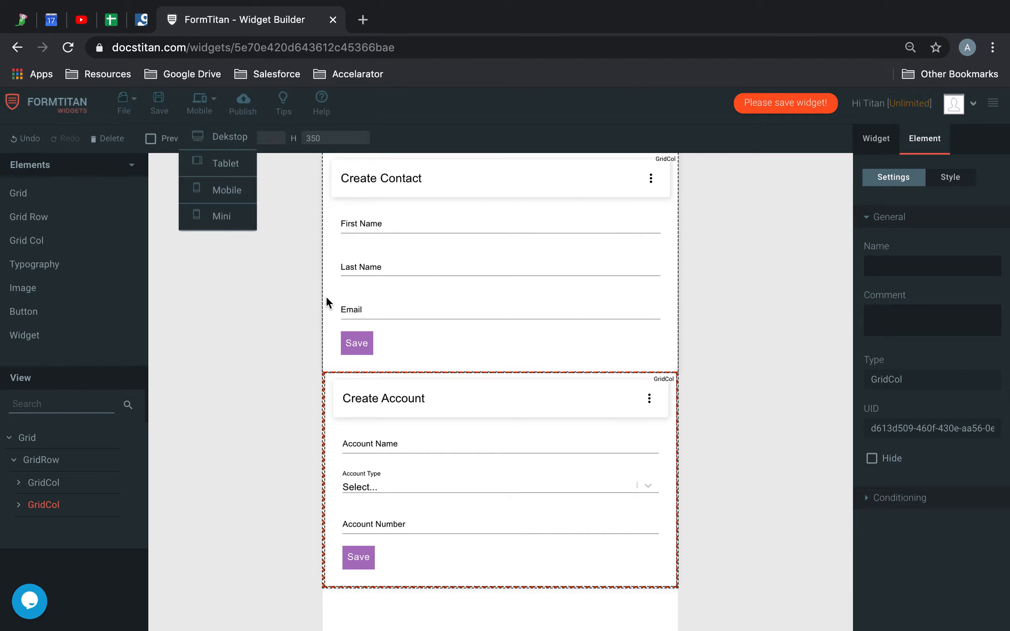
pyautogui.click(200, 164)
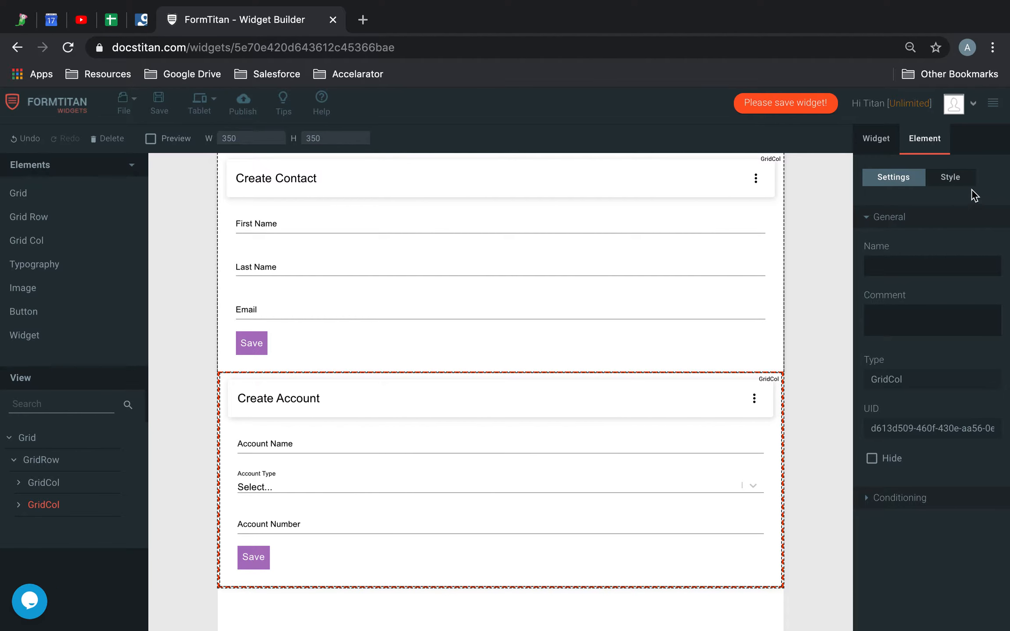
pyautogui.click(949, 179)
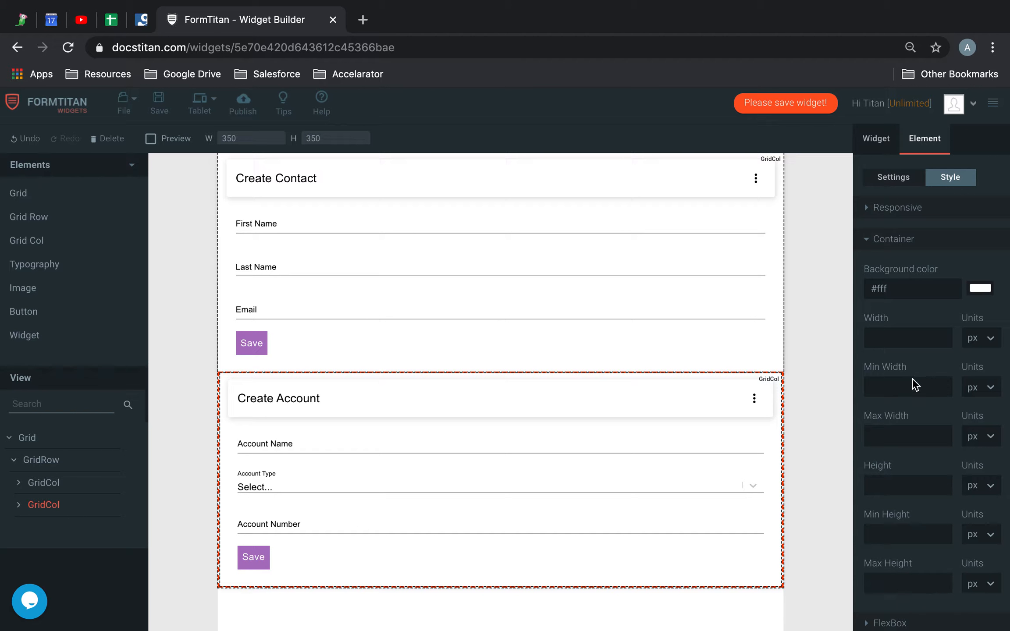
pyautogui.scroll(-2, 908, 390)
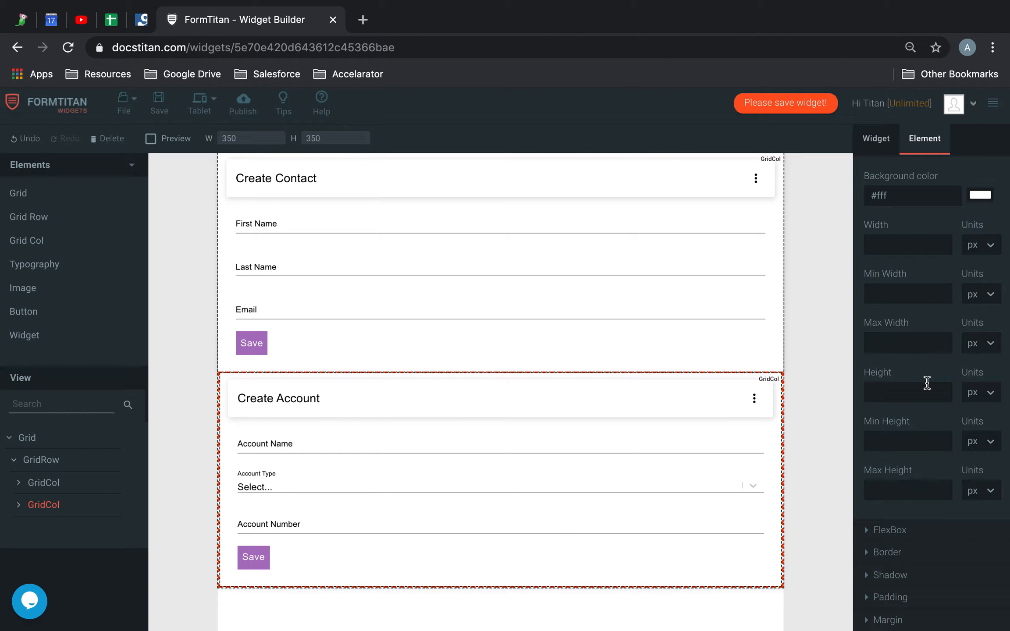
pyautogui.click(888, 531)
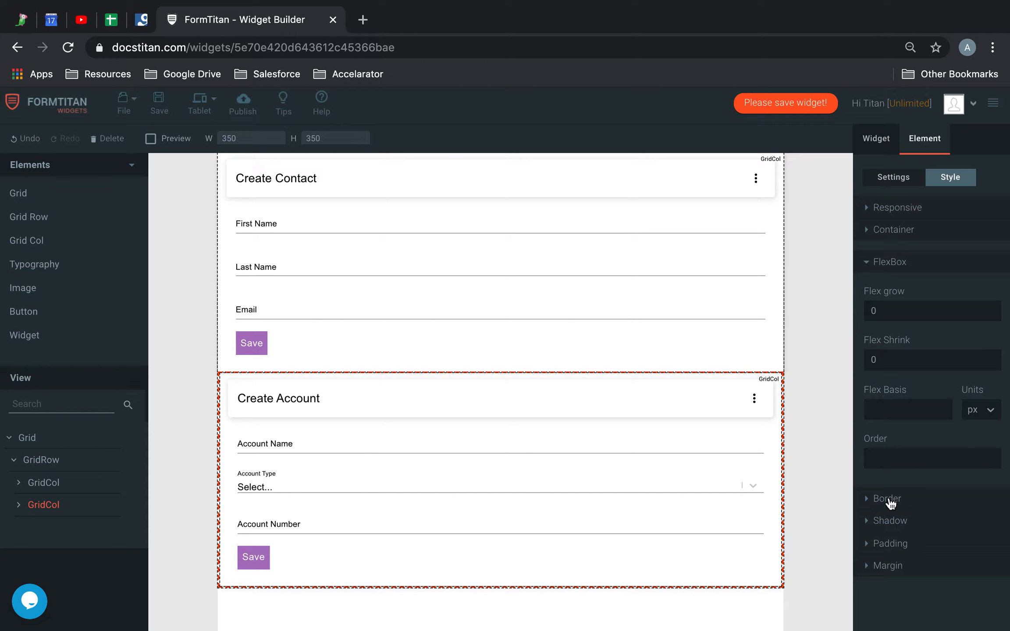
# Try Flex Basis values of 50, 80 and 30 px on the Create Account column, clearing each one.
pyautogui.click(913, 409)
pyautogui.write('50')
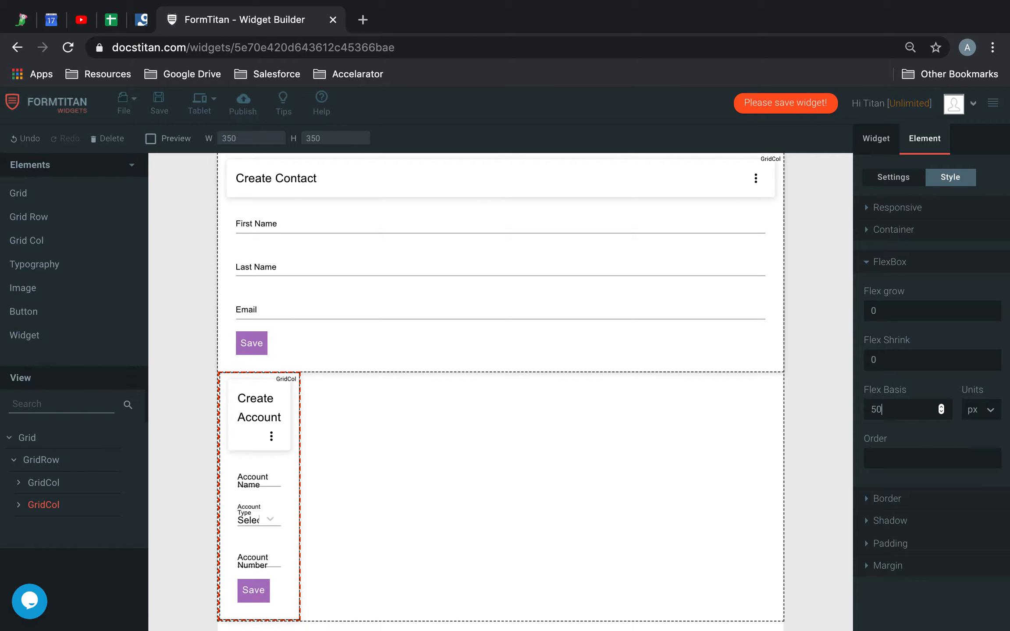
pyautogui.press('BackSpace')
pyautogui.press('BackSpace')
pyautogui.write('80')
pyautogui.press('BackSpace')
pyautogui.press('BackSpace')
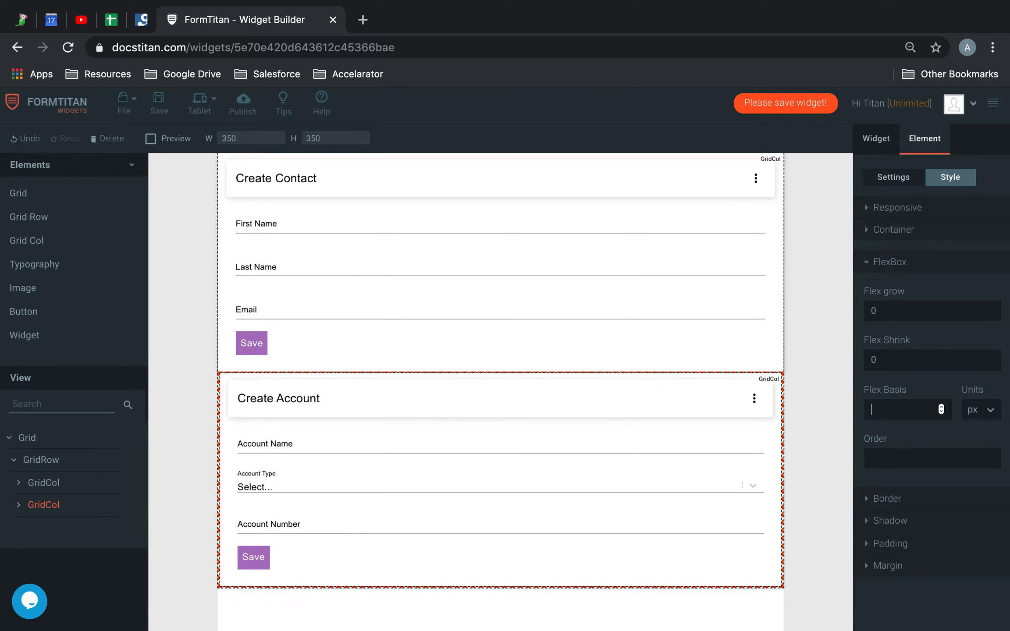
pyautogui.write('1')
pyautogui.press('BackSpace')
pyautogui.press('BackSpace')
pyautogui.press('BackSpace')
pyautogui.write('30')
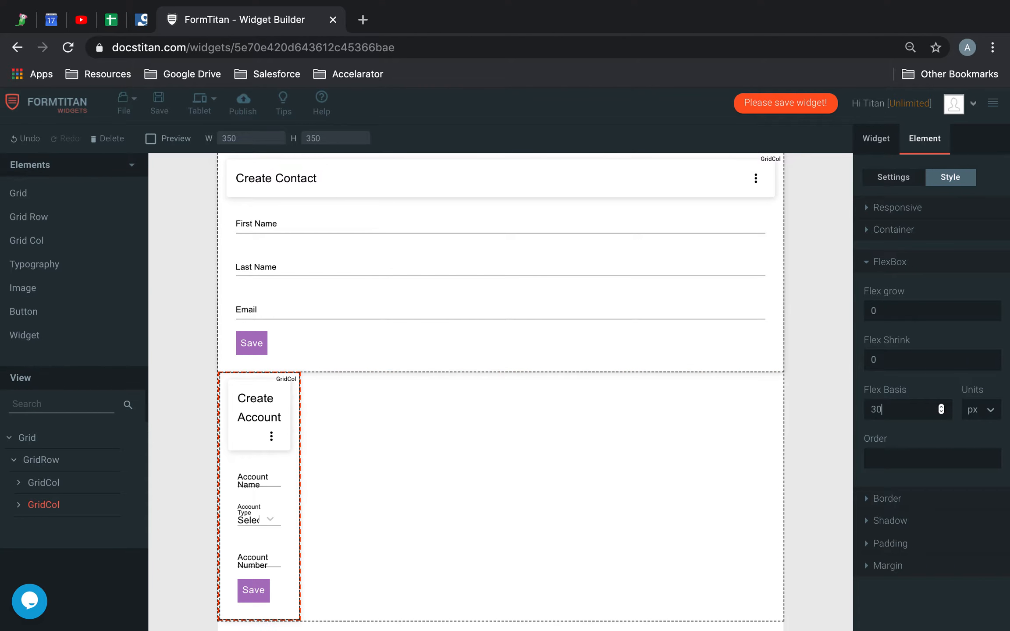
pyautogui.press('BackSpace')
pyautogui.press('BackSpace')
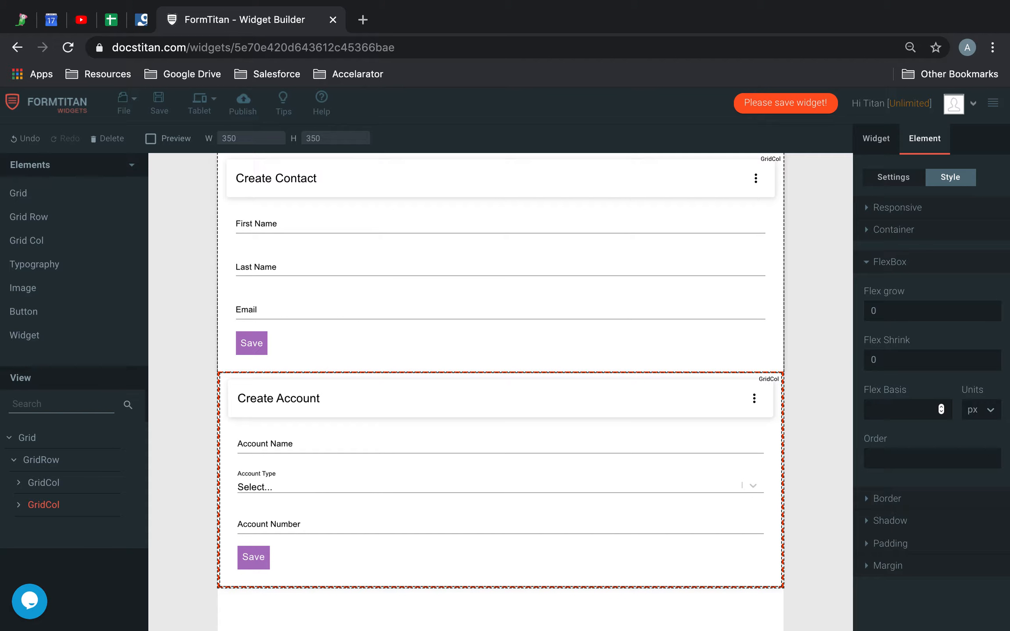
# Change the Create Account column's Flex Basis unit to % and set its value to 50.
pyautogui.click(982, 409)
pyautogui.click(983, 497)
pyautogui.click(905, 412)
pyautogui.write('20')
pyautogui.press('BackSpace')
pyautogui.press('BackSpace')
pyautogui.write('50')
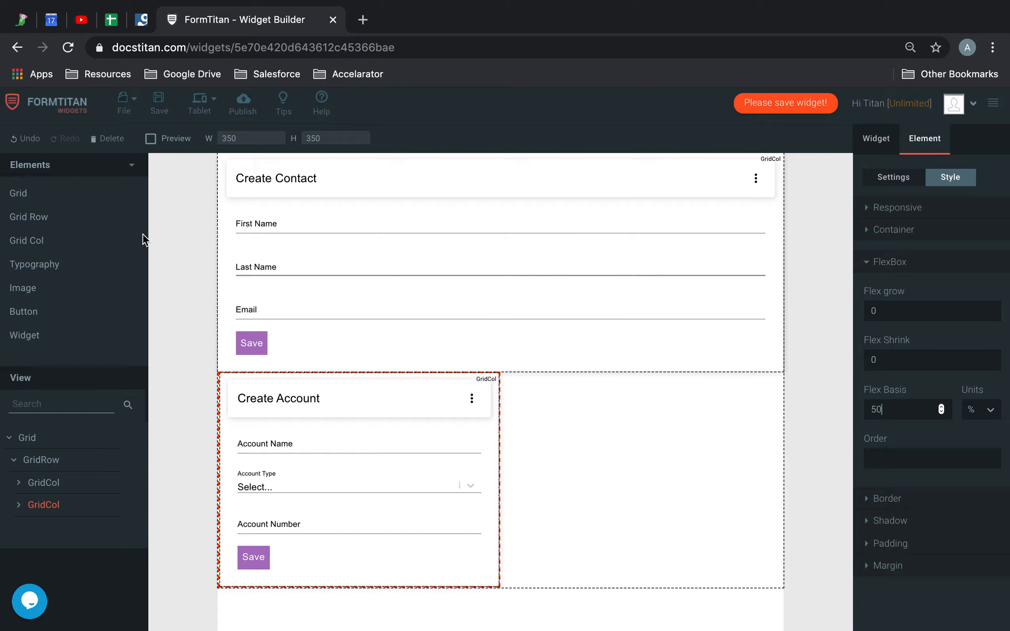
# Save and publish the widget, and open its published page in a new browser tab.
pyautogui.click(158, 109)
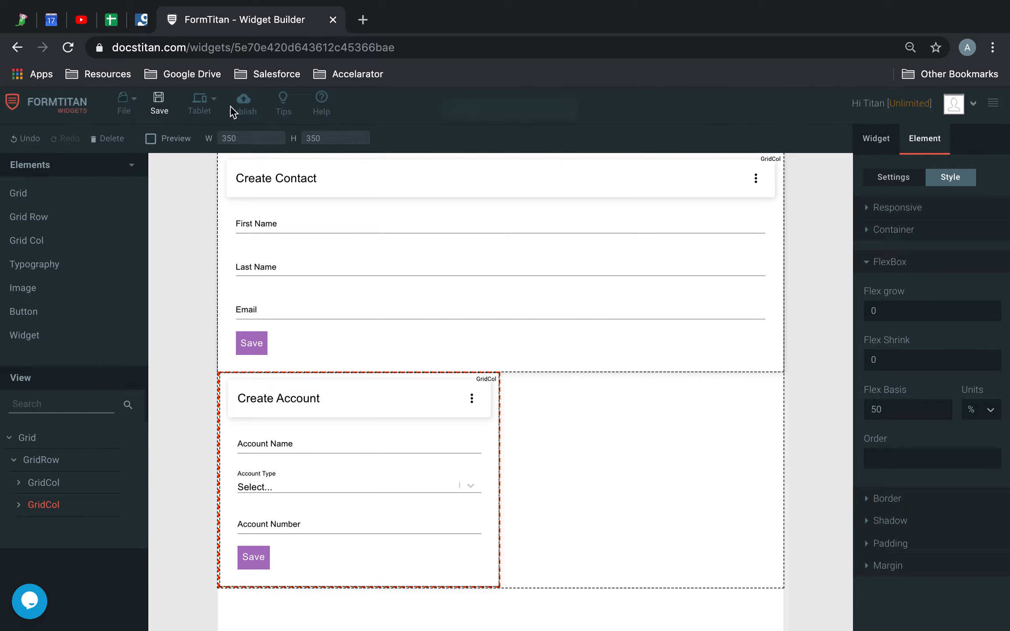
pyautogui.click(243, 107)
pyautogui.click(730, 299)
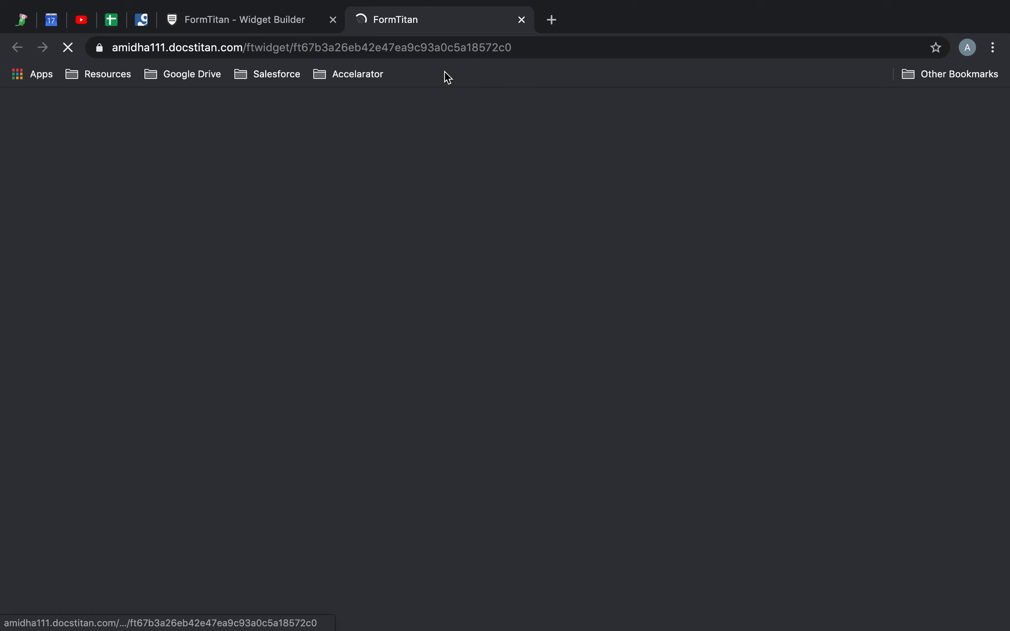
# Inspect the published page in the browser's device emulation, first as iPad Pro and again as iPad.
pyautogui.rightClick(463, 417)
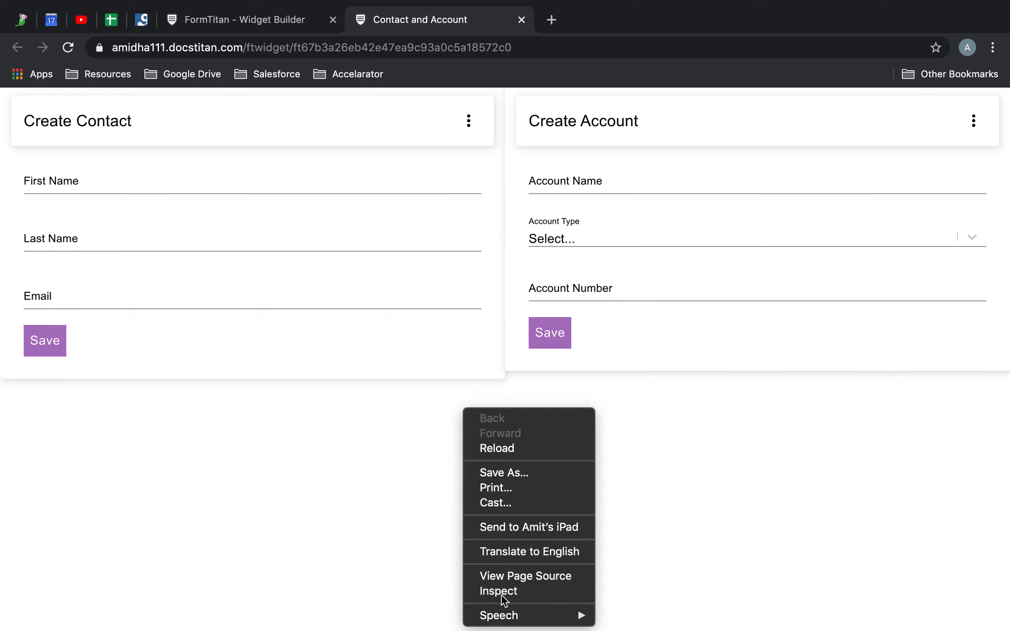
pyautogui.click(499, 590)
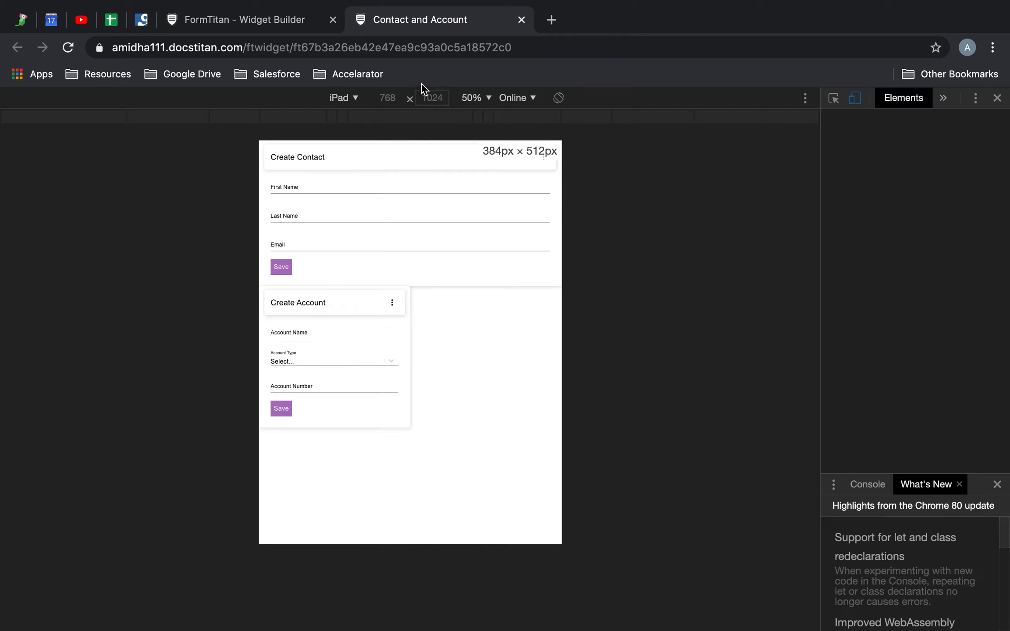
pyautogui.click(355, 99)
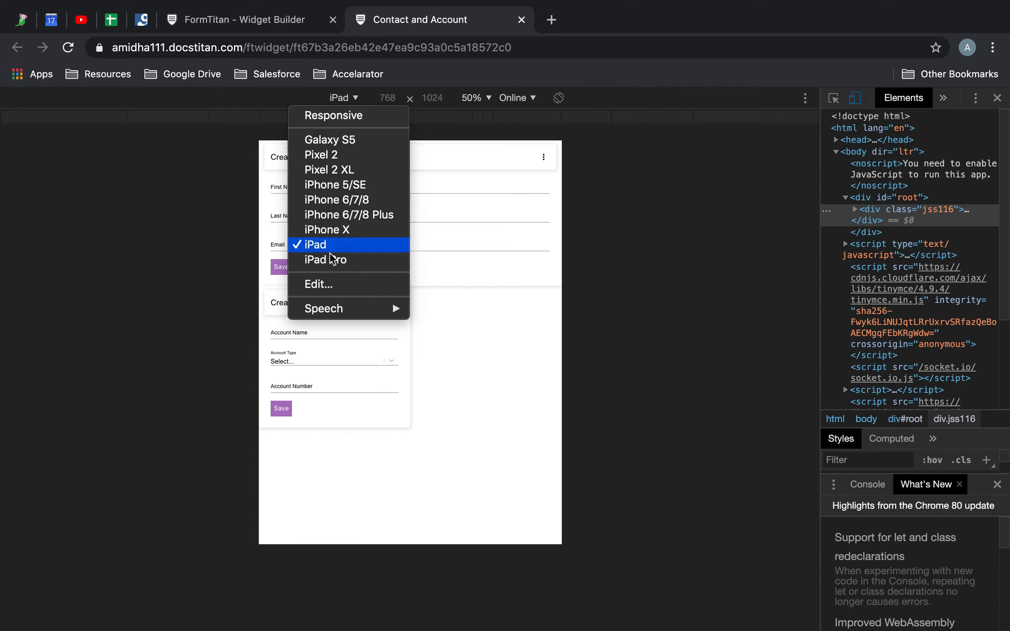
pyautogui.click(329, 259)
pyautogui.click(344, 99)
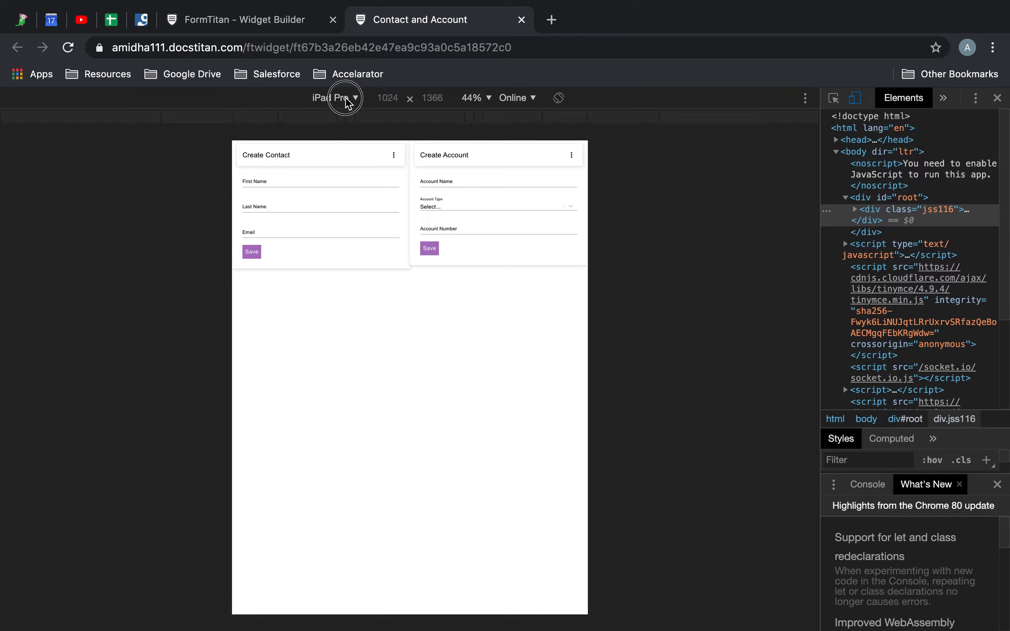
pyautogui.click(337, 246)
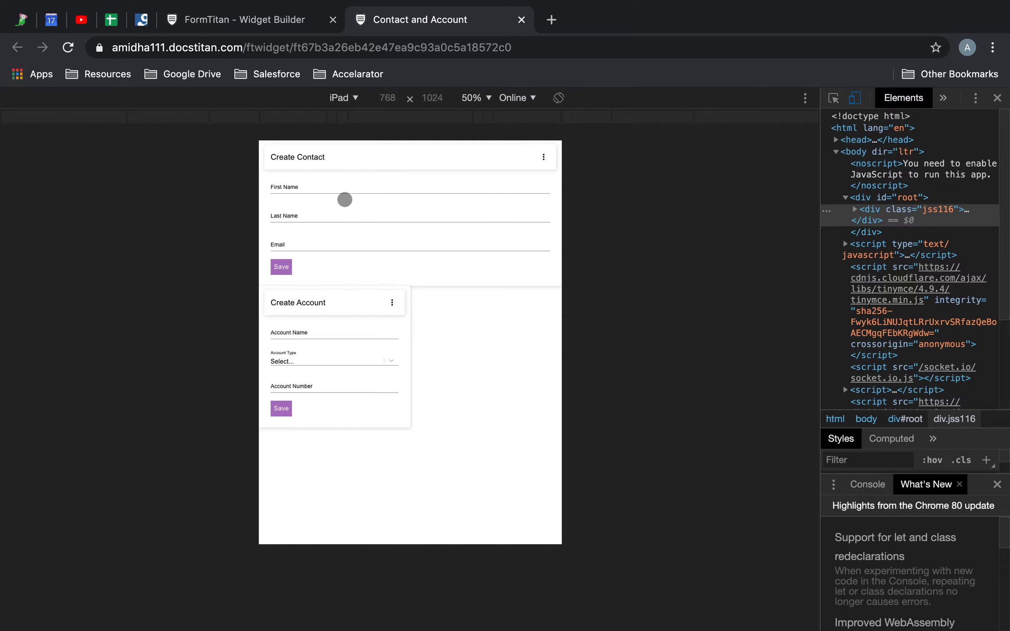
# Return to the Widget Builder, dismiss the publish dialog and open the FlexBox style settings of the Create Contact column.
pyautogui.click(298, 21)
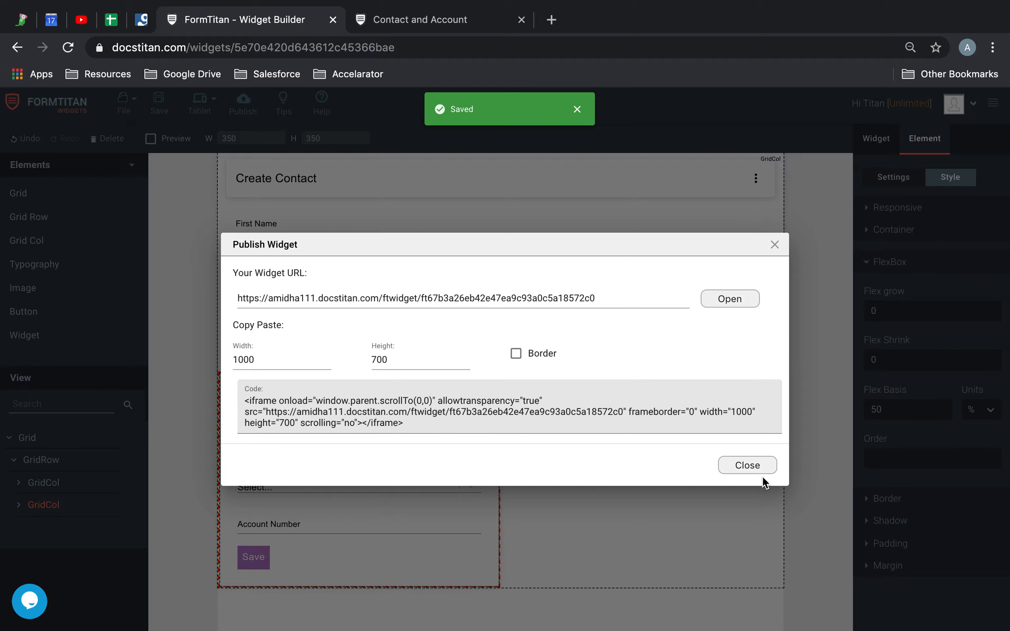
pyautogui.click(757, 465)
pyautogui.click(600, 263)
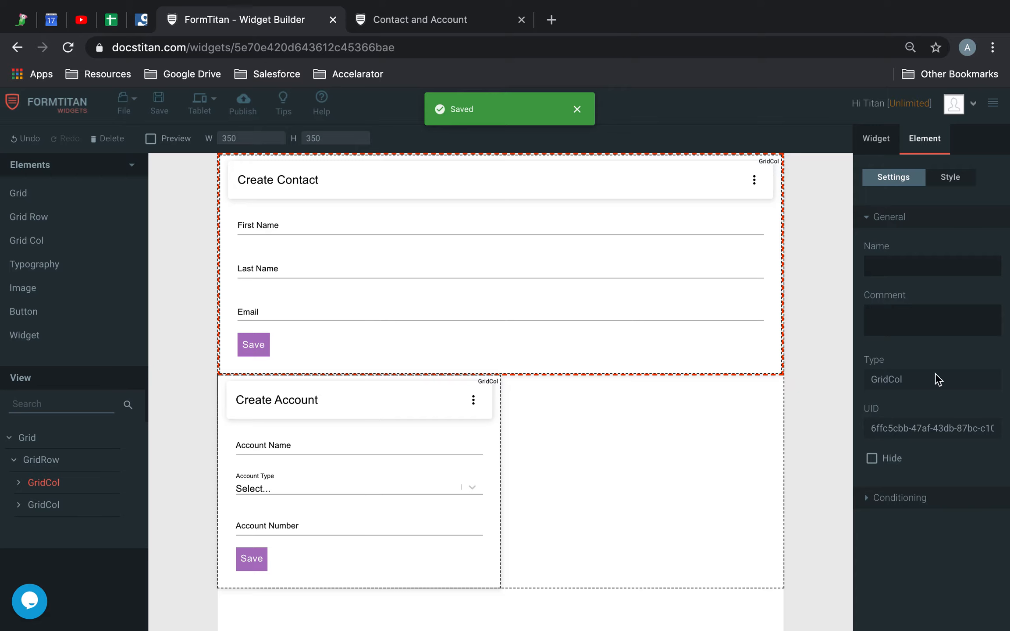
pyautogui.click(947, 178)
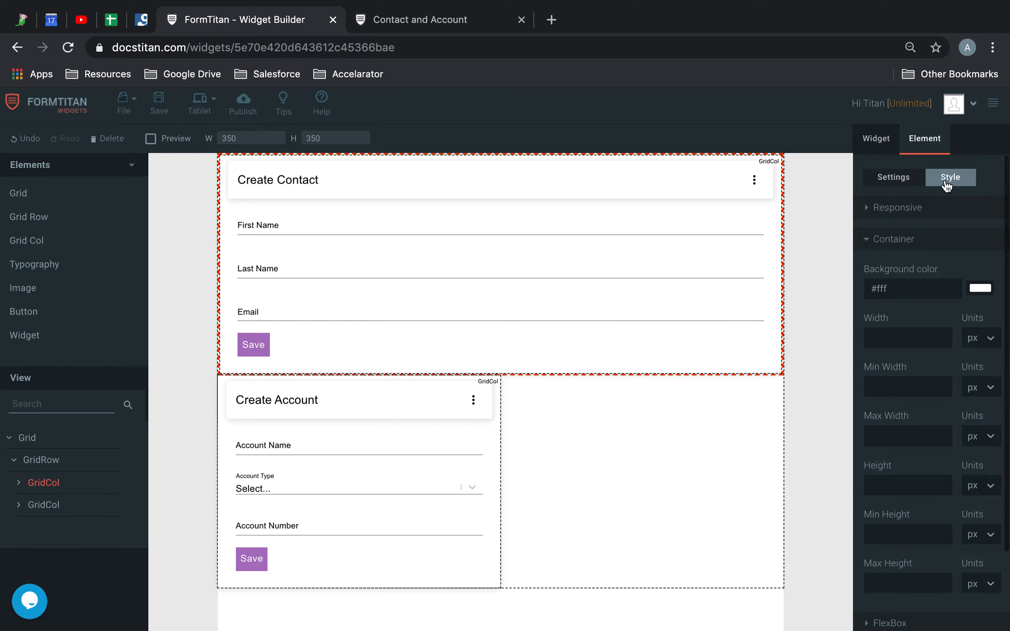
pyautogui.scroll(-2, 925, 494)
pyautogui.click(905, 531)
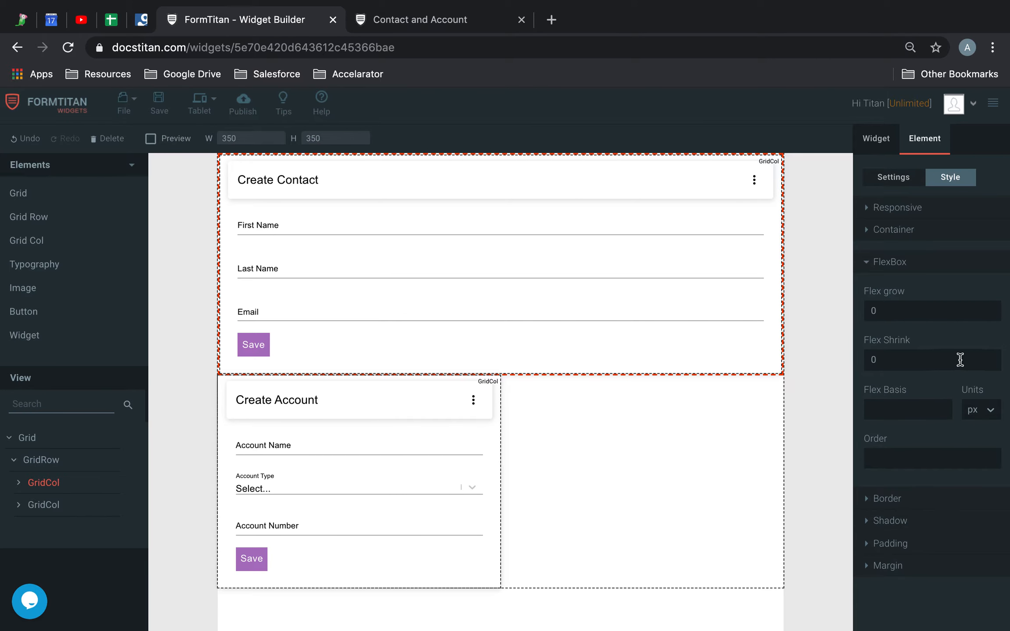
# Set the Create Contact column's Flex Basis to 80 % and its Order to 1 in the Tablet view.
pyautogui.click(903, 359)
pyautogui.click(982, 412)
pyautogui.click(985, 509)
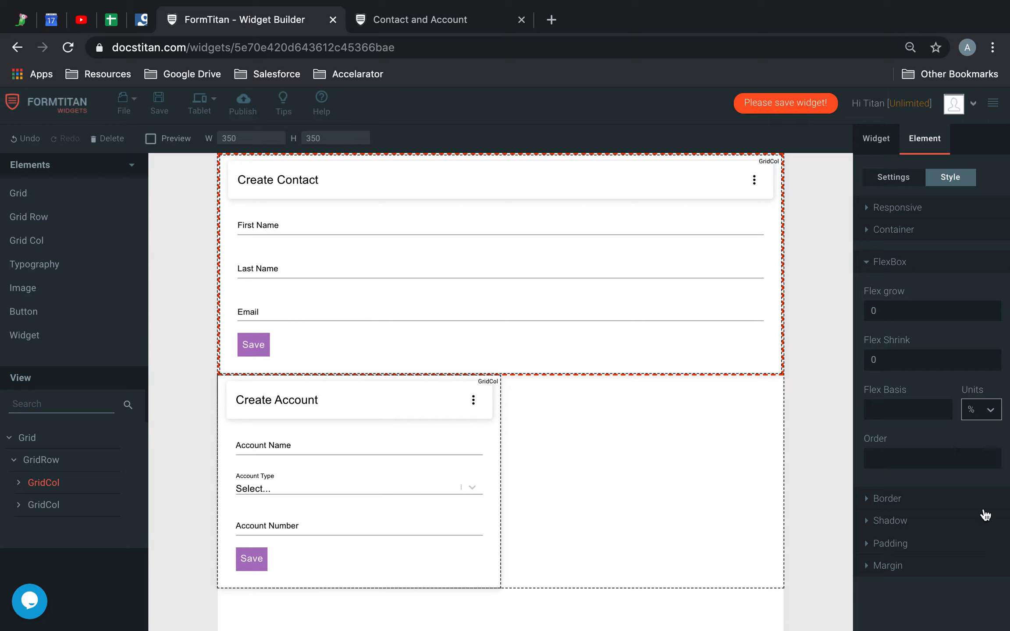
pyautogui.click(907, 411)
pyautogui.write('80')
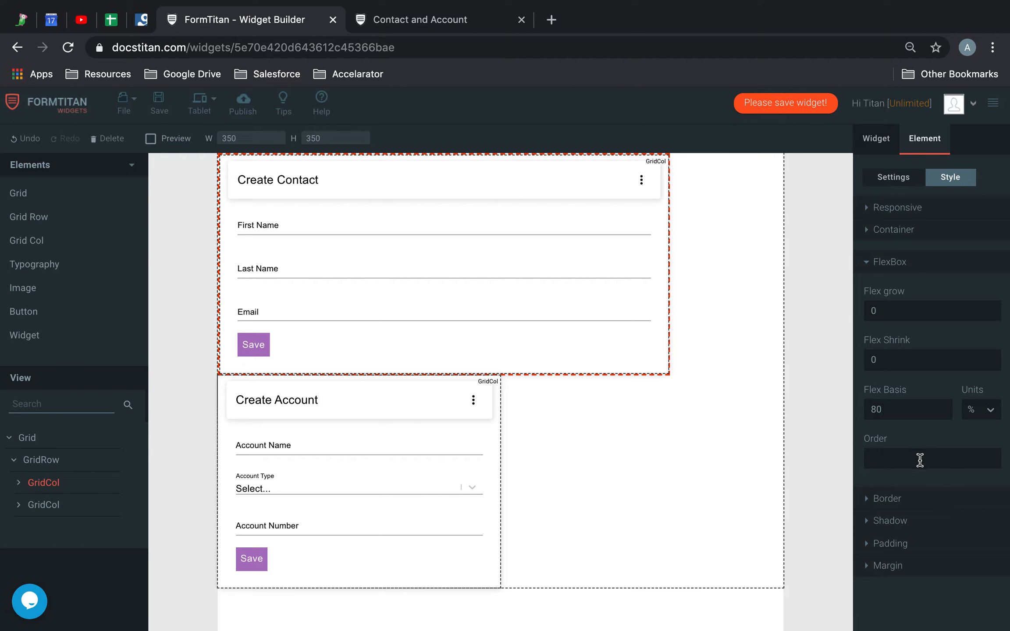
pyautogui.write('1')
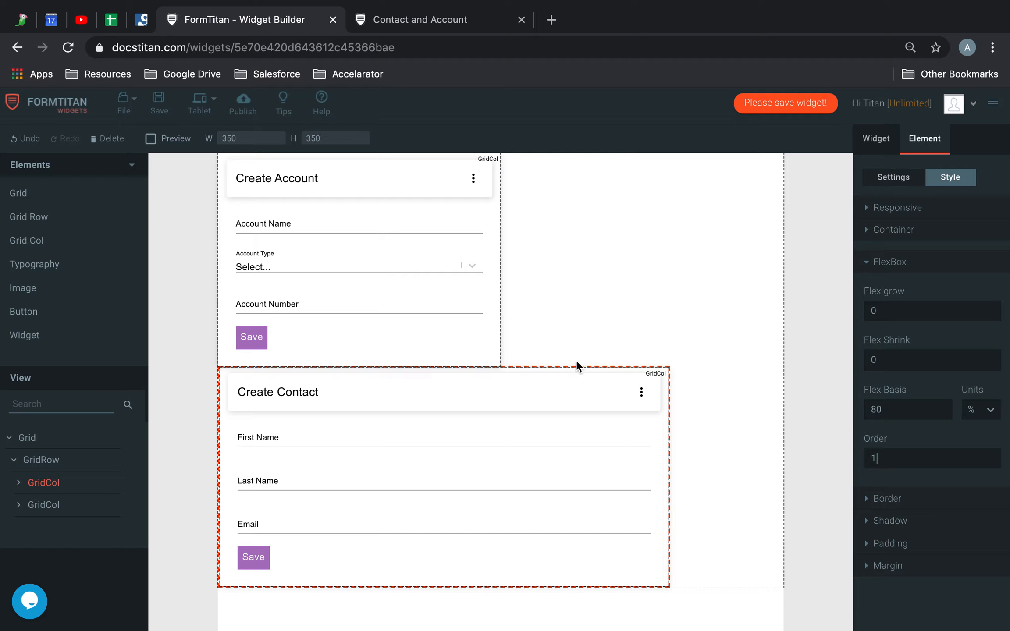
# Check the reordered columns in the Tablet view and save the widget.
pyautogui.click(388, 264)
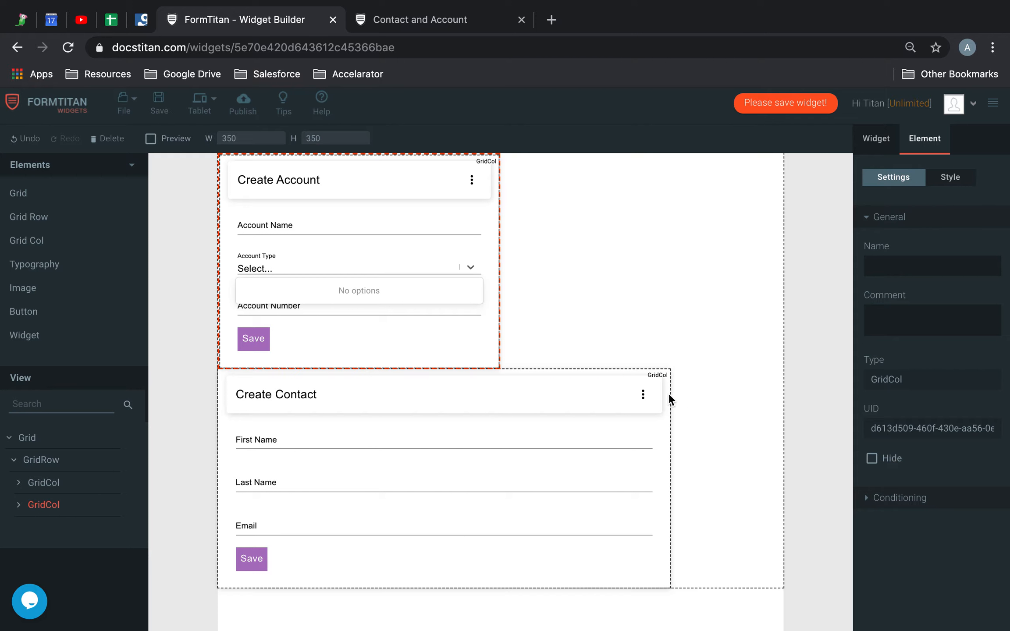
pyautogui.click(624, 276)
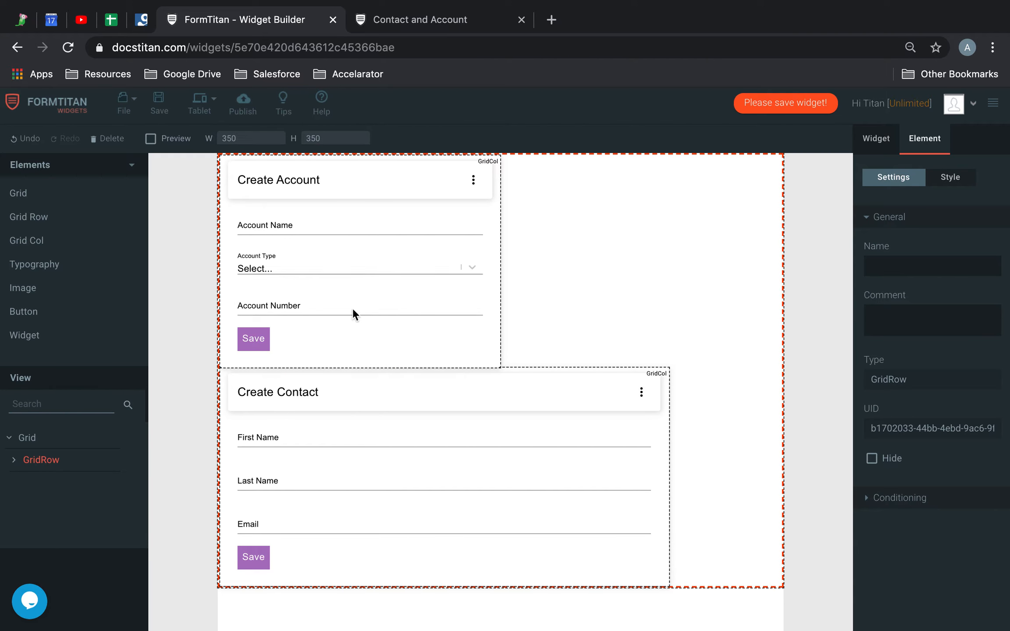
pyautogui.click(159, 103)
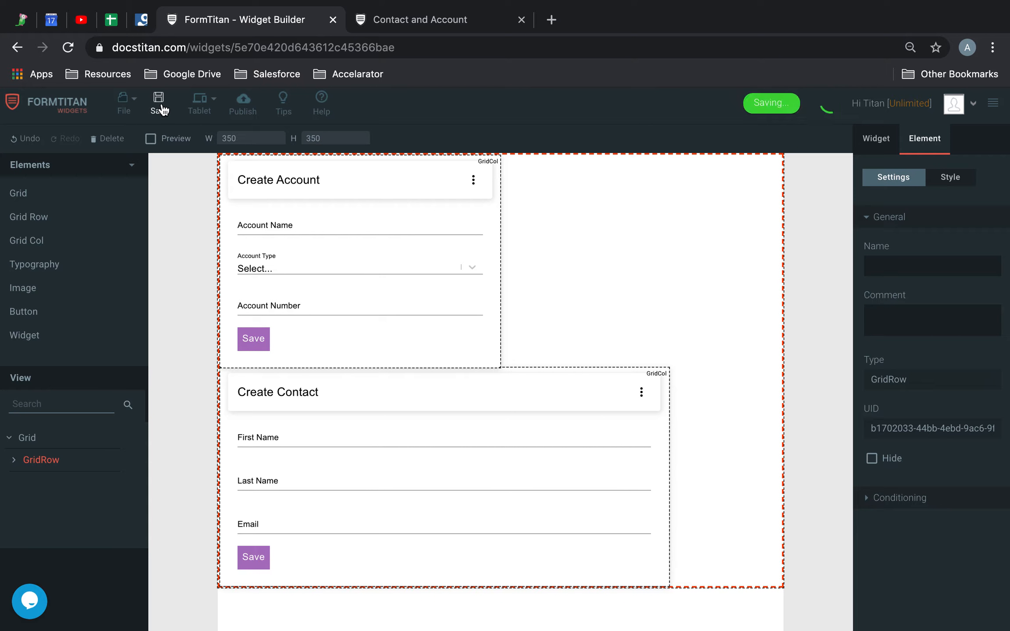
# Switch the builder to the Mobile view and open the FlexBox style settings of the Create Account column.
pyautogui.click(200, 103)
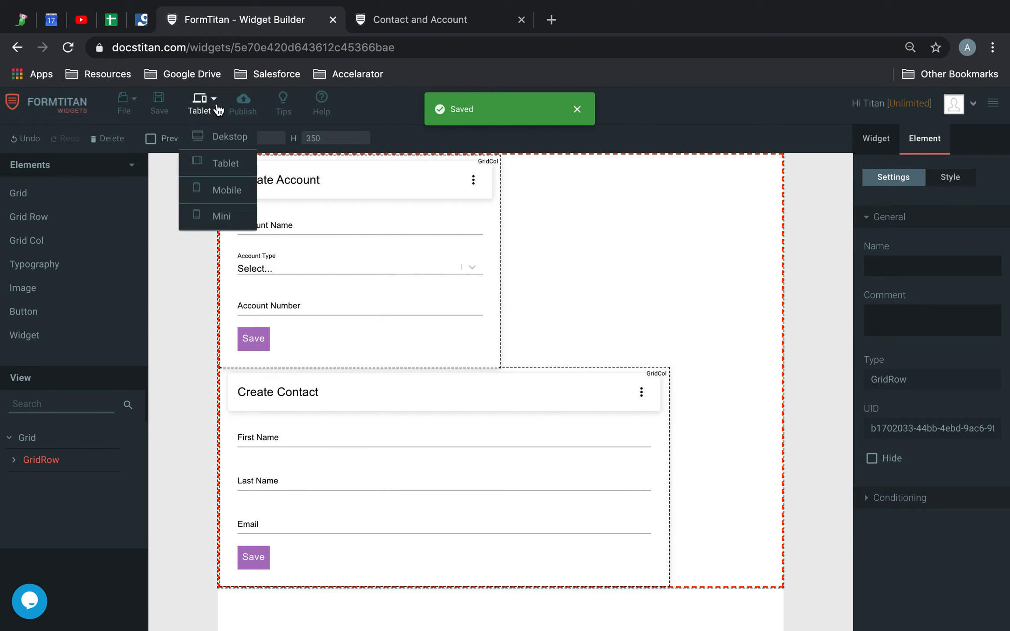
pyautogui.click(214, 191)
pyautogui.click(474, 263)
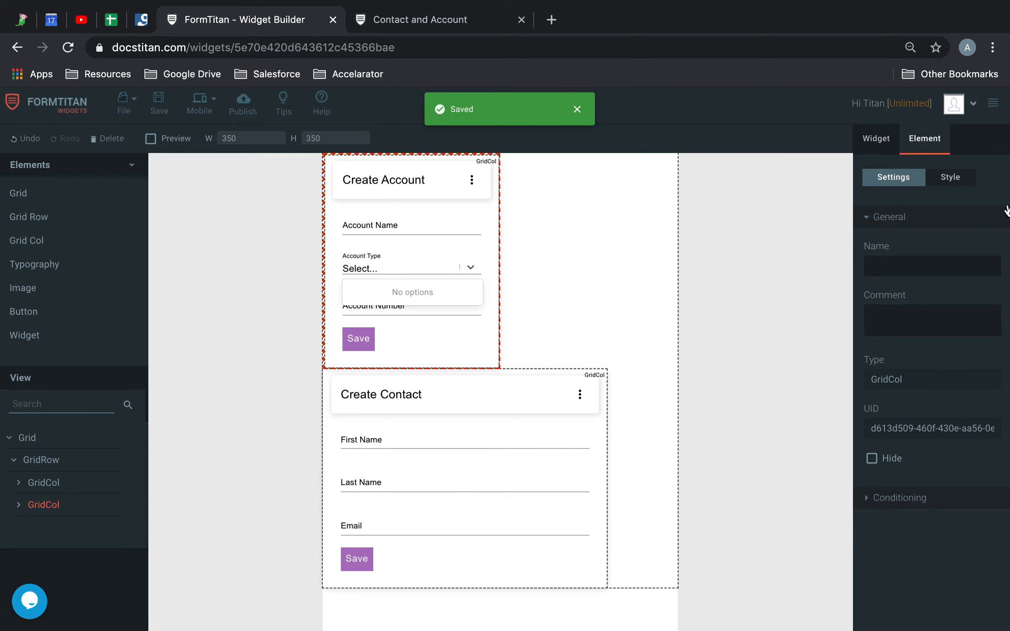
pyautogui.click(950, 180)
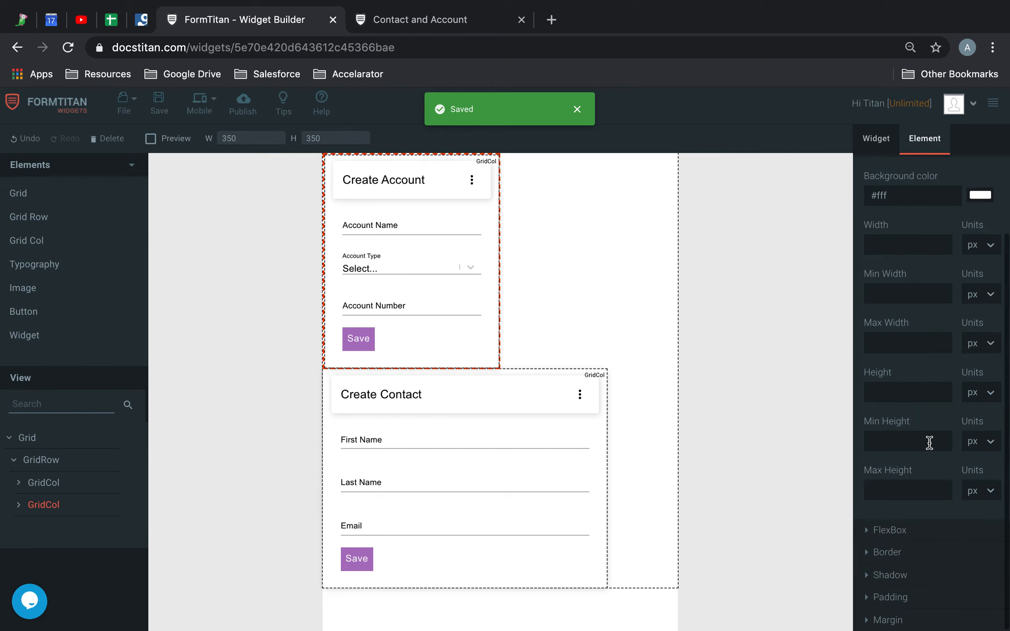
pyautogui.click(881, 530)
# Change the Create Account column's Flex Basis unit to % and set its value to 80.
pyautogui.click(980, 412)
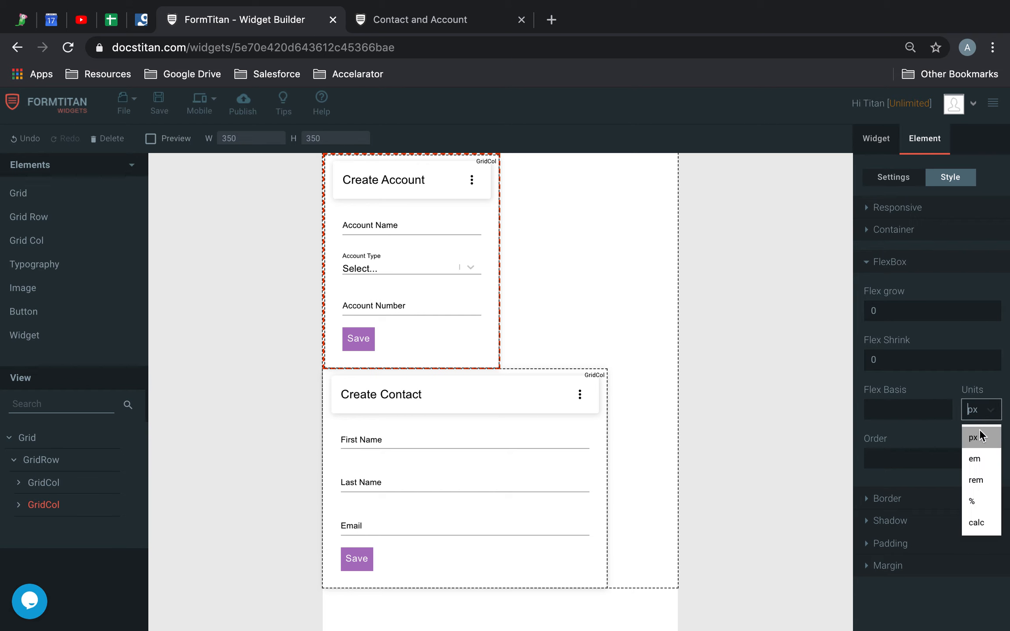
pyautogui.click(974, 501)
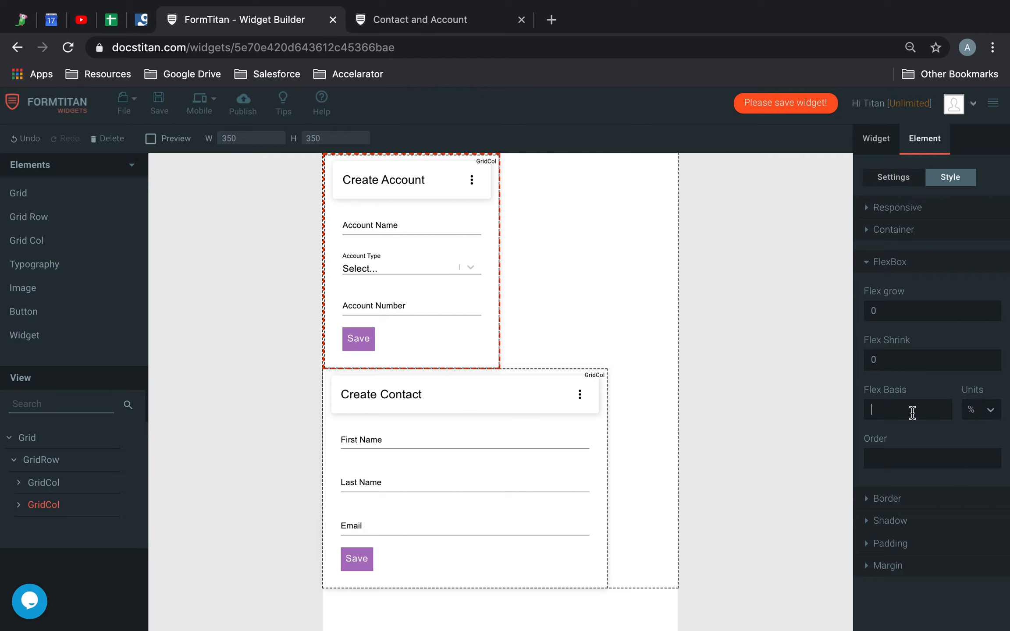
pyautogui.write('80')
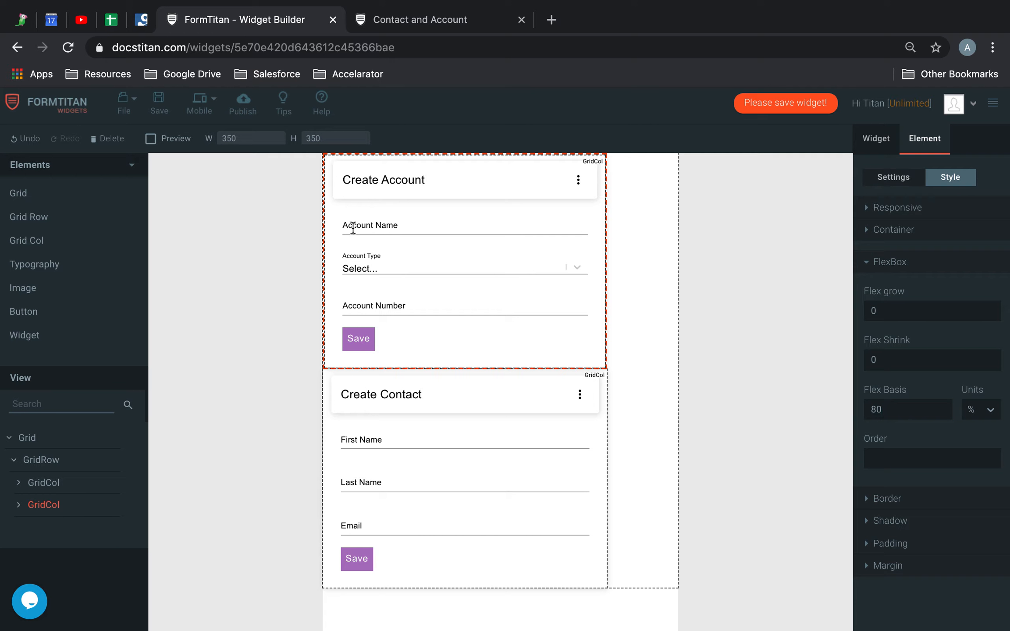
# Save the widget and briefly preview its mobile layout.
pyautogui.click(159, 101)
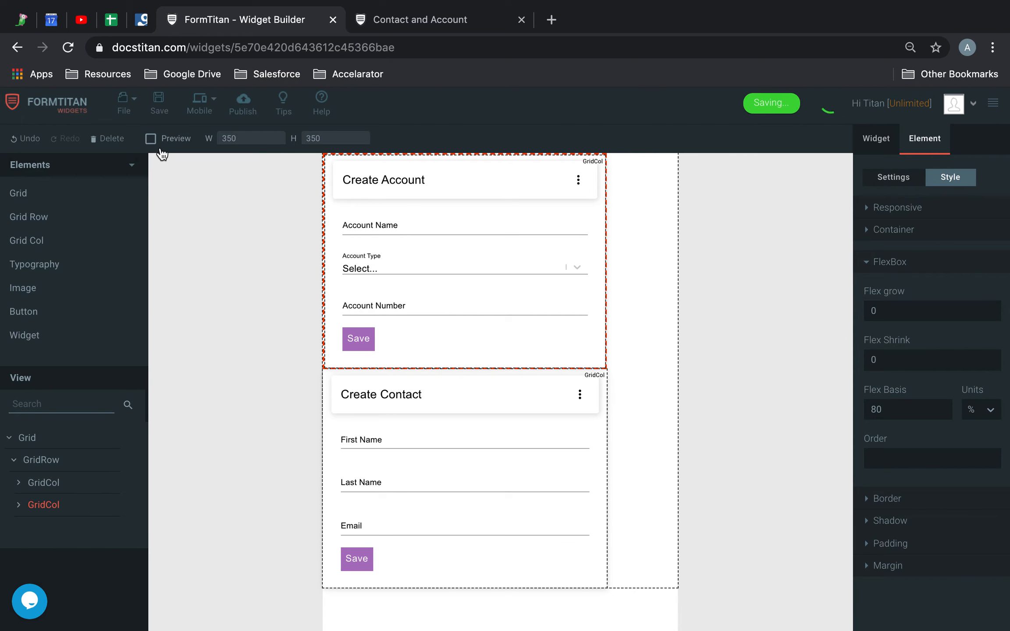
pyautogui.click(151, 139)
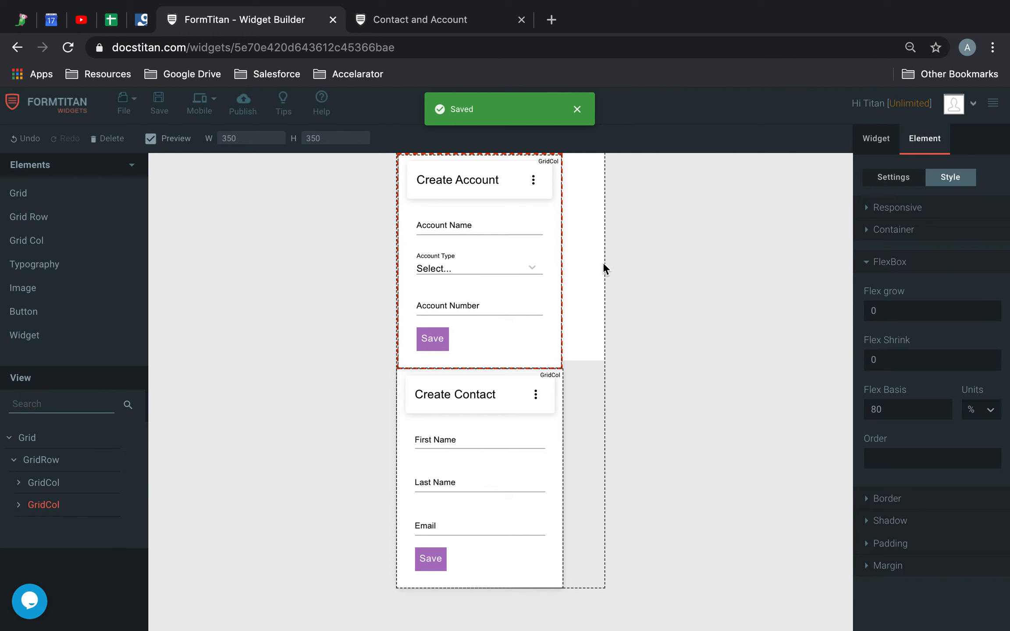
pyautogui.click(153, 143)
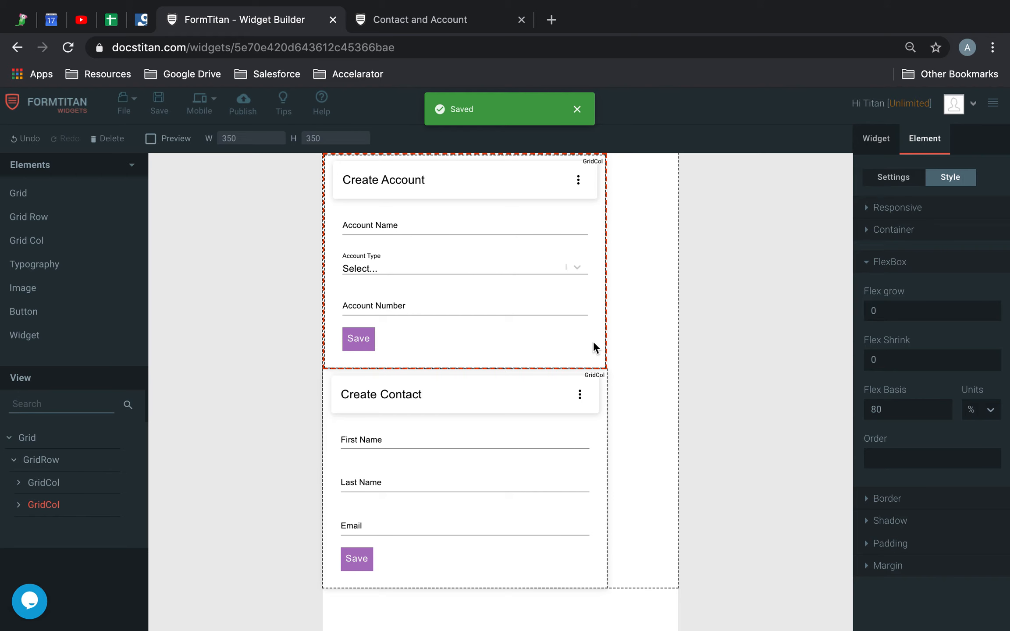
# Set the Create Account column's Flex Basis to 100 % in the Mobile view.
pyautogui.click(915, 409)
pyautogui.press('BackSpace')
pyautogui.press('BackSpace')
pyautogui.write('100')
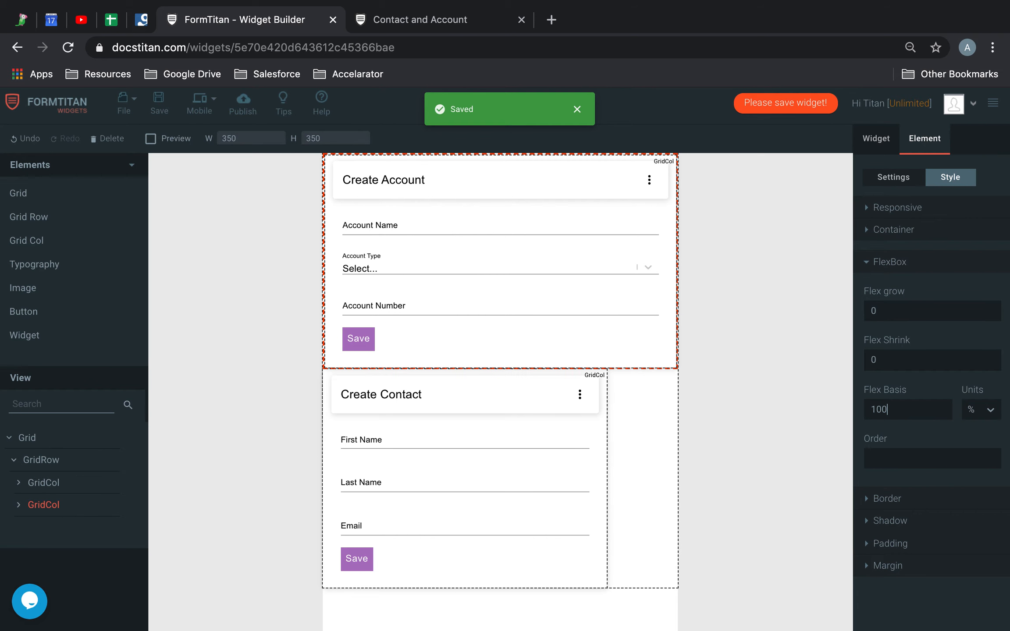
# Set the Create Contact column's Flex Basis to 100 % in the Mobile view and save the widget.
pyautogui.click(570, 431)
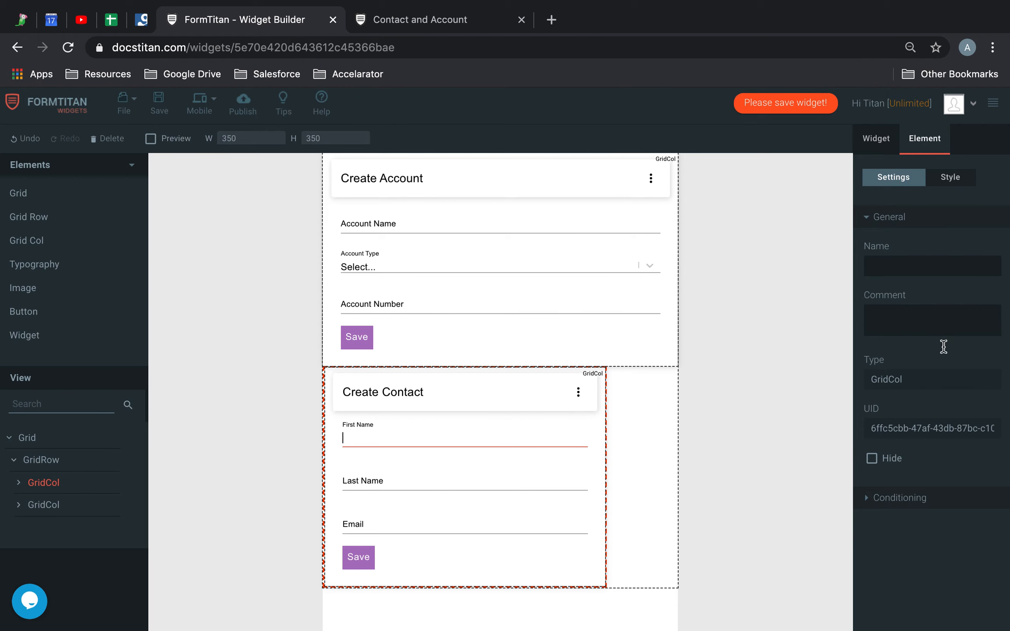
pyautogui.click(952, 175)
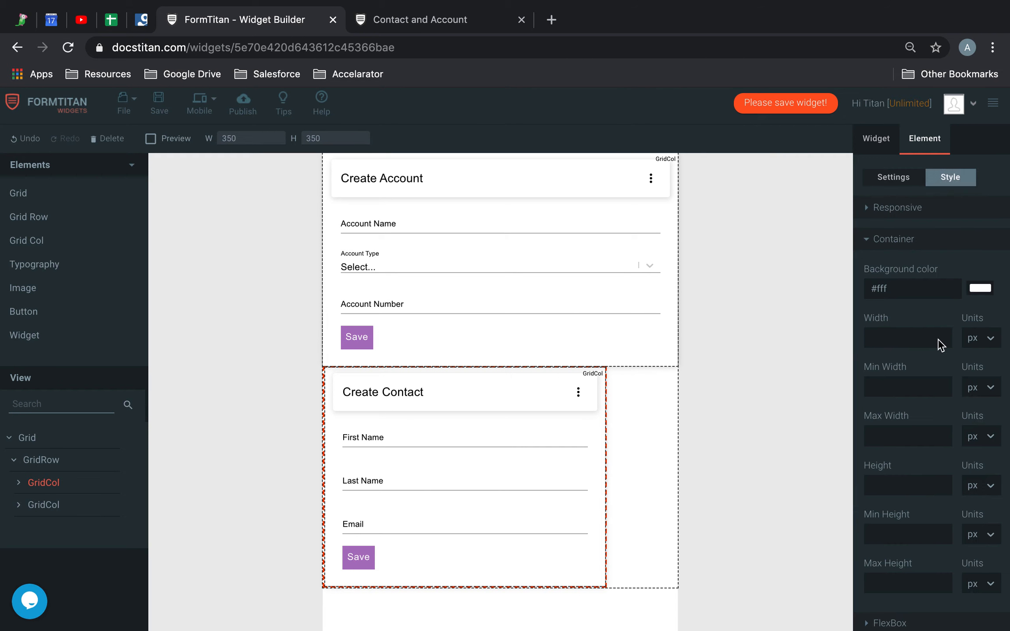
pyautogui.scroll(-2, 906, 477)
pyautogui.click(890, 529)
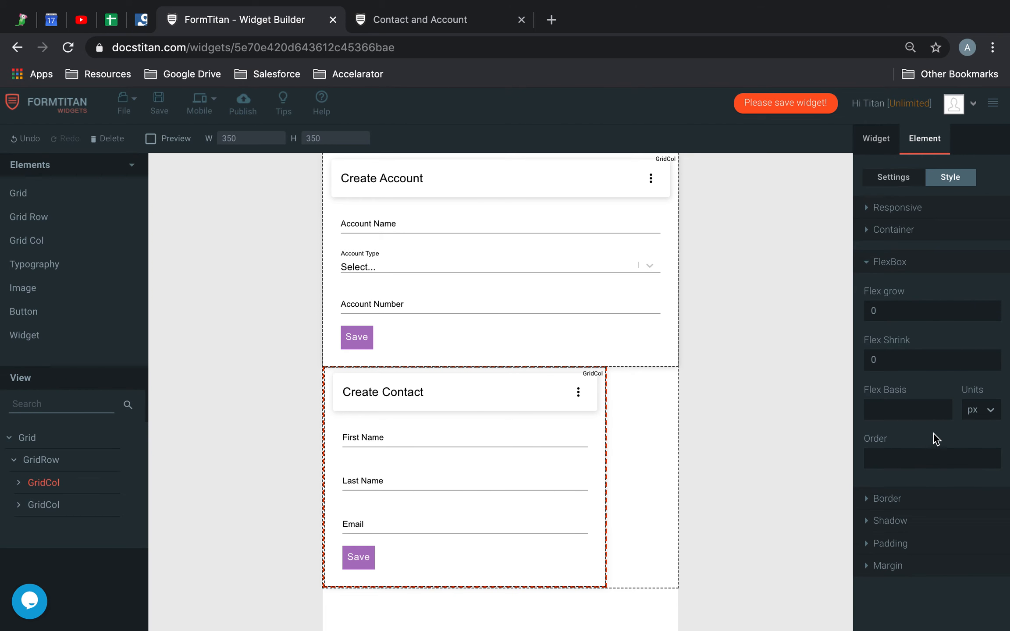
pyautogui.click(976, 410)
pyautogui.click(972, 501)
pyautogui.click(899, 416)
pyautogui.write('100')
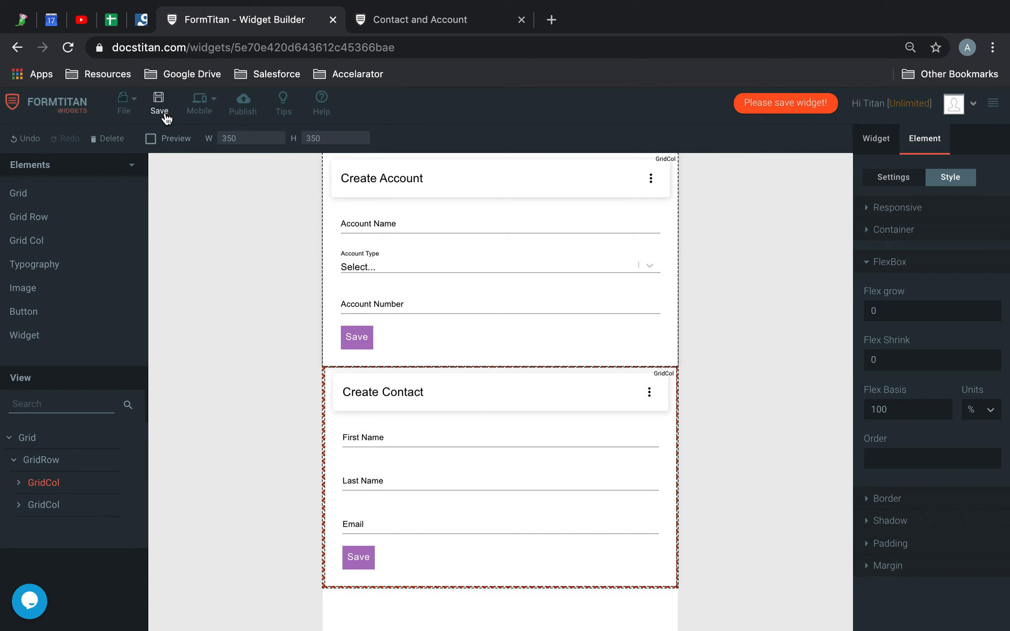
pyautogui.click(159, 102)
# Reload the published Contact and Account page and emulate it on a Pixel 2 XL.
pyautogui.click(407, 22)
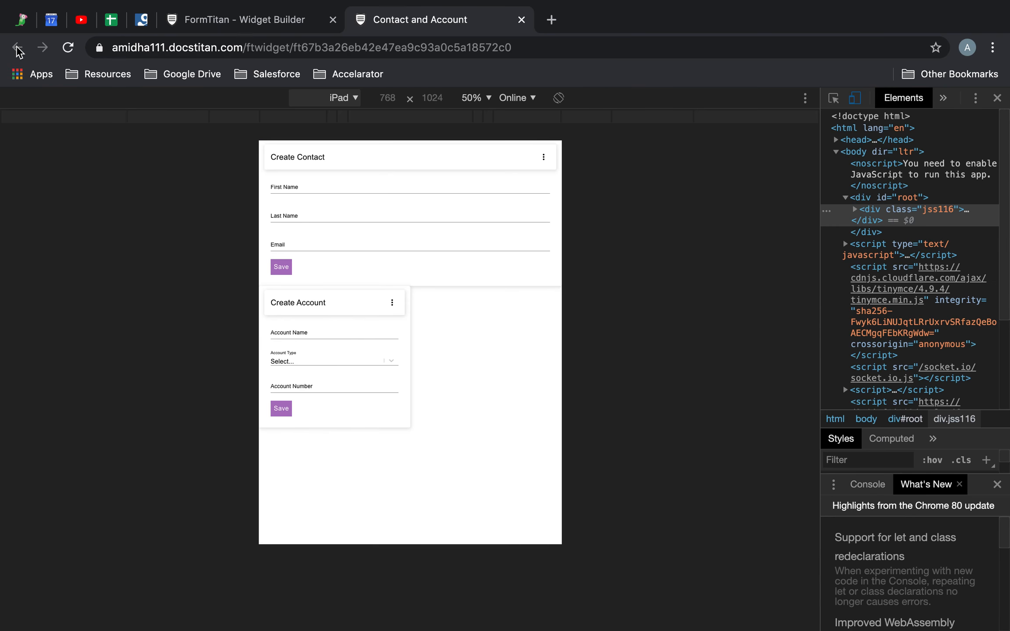
pyautogui.click(66, 47)
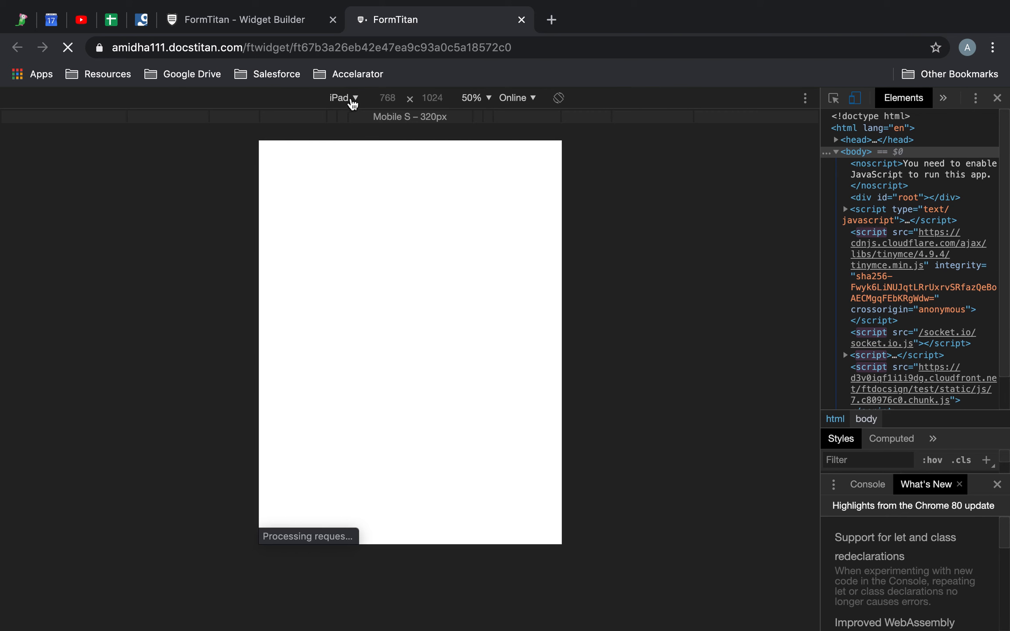
pyautogui.click(352, 99)
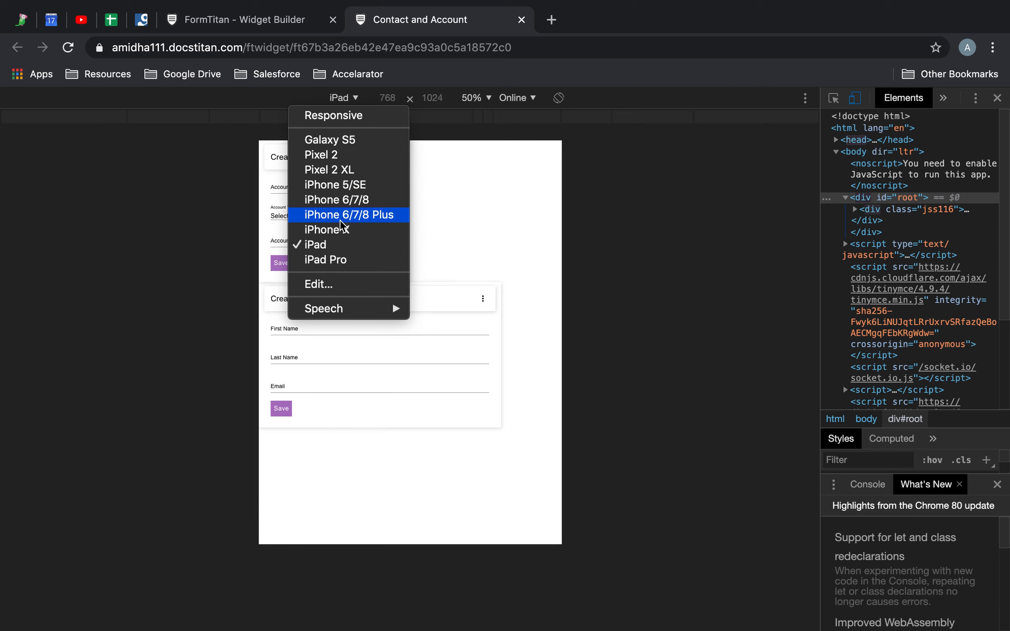
pyautogui.click(351, 170)
pyautogui.click(349, 166)
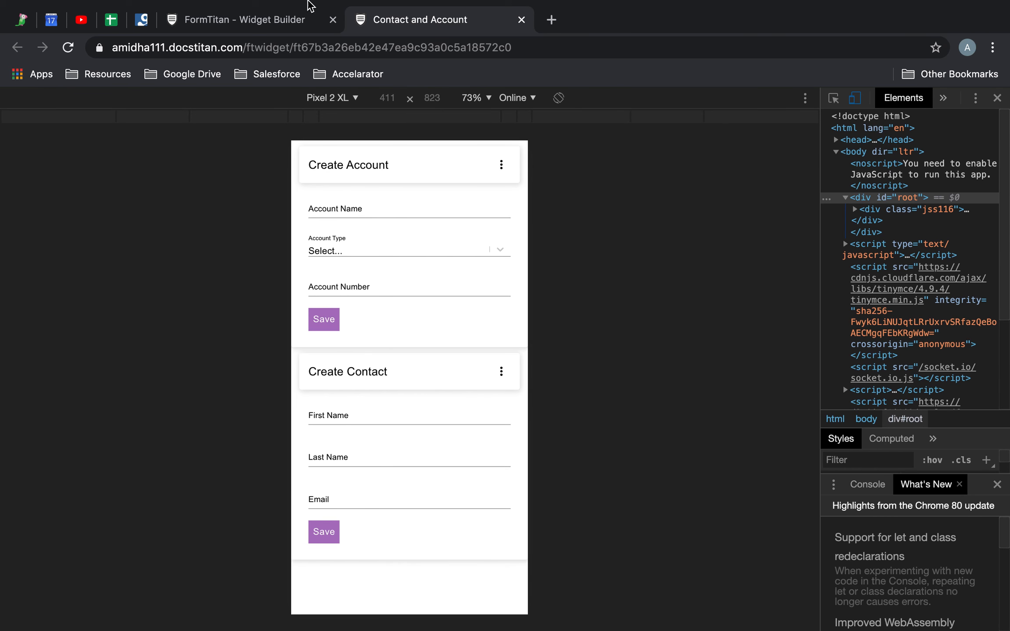
# Return to the Widget Builder, look at the available device views and toggle the mobile preview on and off.
pyautogui.click(274, 19)
pyautogui.click(211, 97)
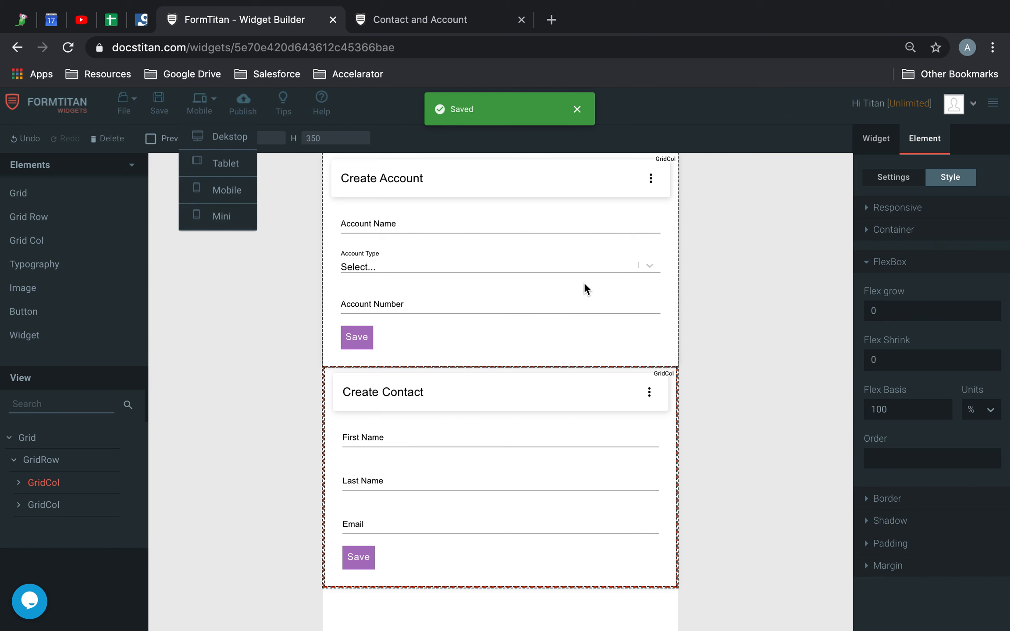
pyautogui.click(222, 279)
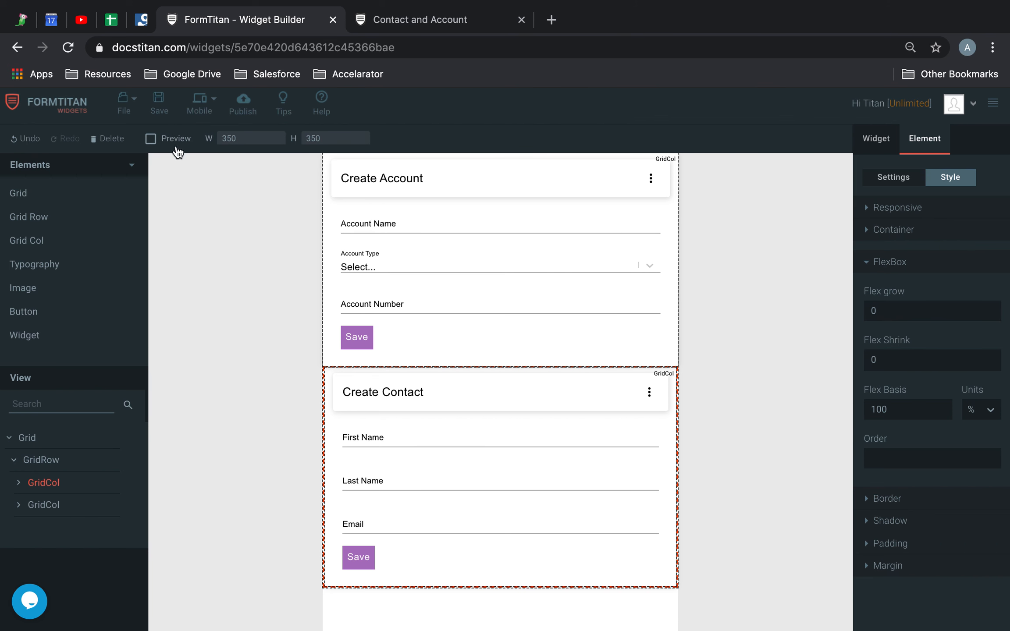
pyautogui.click(151, 138)
pyautogui.click(168, 141)
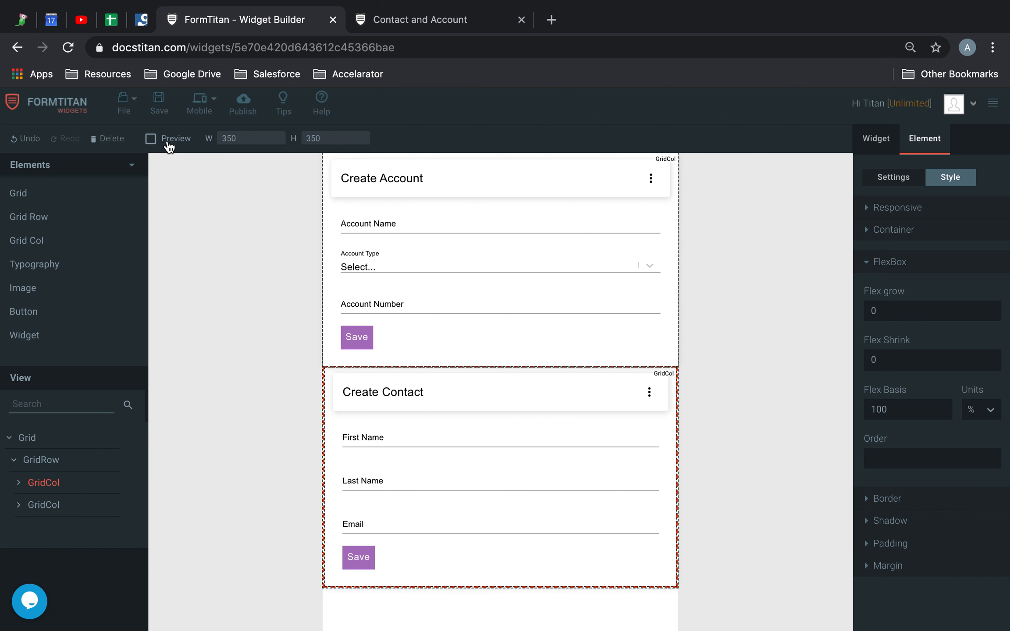